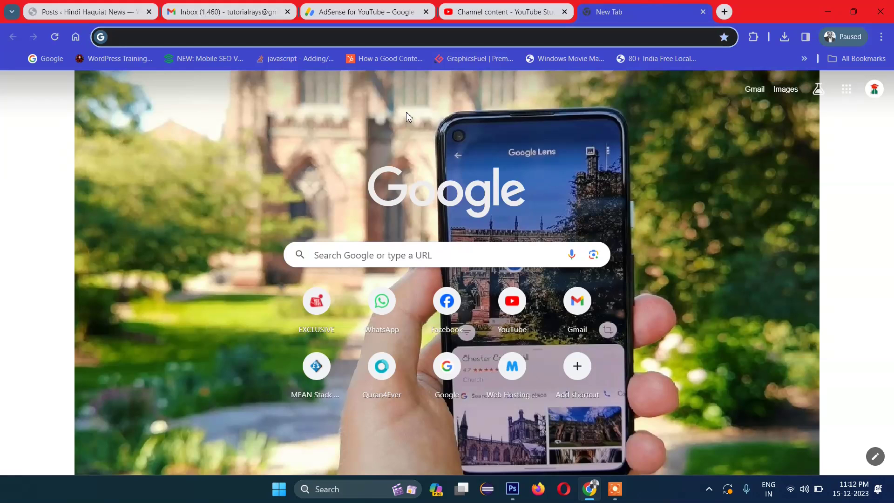
Step: Go to infinityfree.net from the address bar and open its Register sign-up page
{"action": "type", "text": "fre"}
{"action": "key", "text": "BackSpace"}
{"action": "key", "text": "BackSpace"}
{"action": "key", "text": "BackSpace"}
{"action": "type", "text": "inif"}
{"action": "key", "text": "BackSpace"}
{"action": "key", "text": "BackSpace"}
{"action": "key", "text": "BackSpace"}
{"action": "key", "text": "BackSpace"}
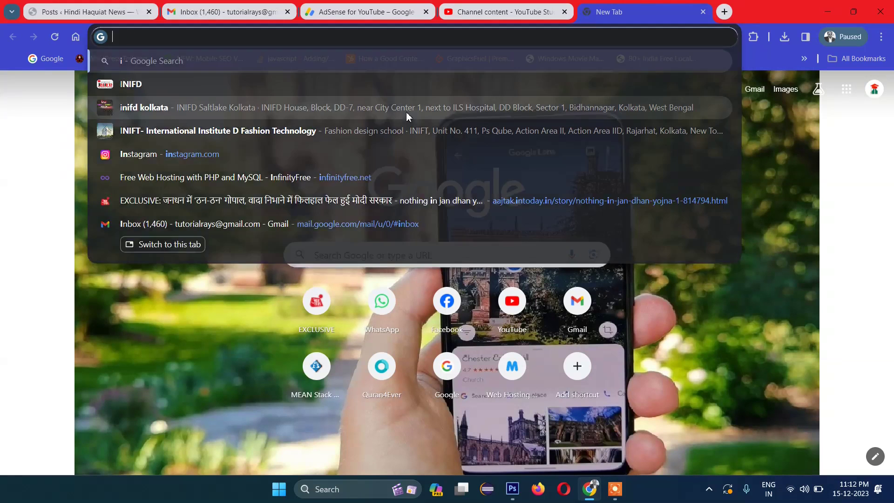
{"action": "type", "text": "infin"}
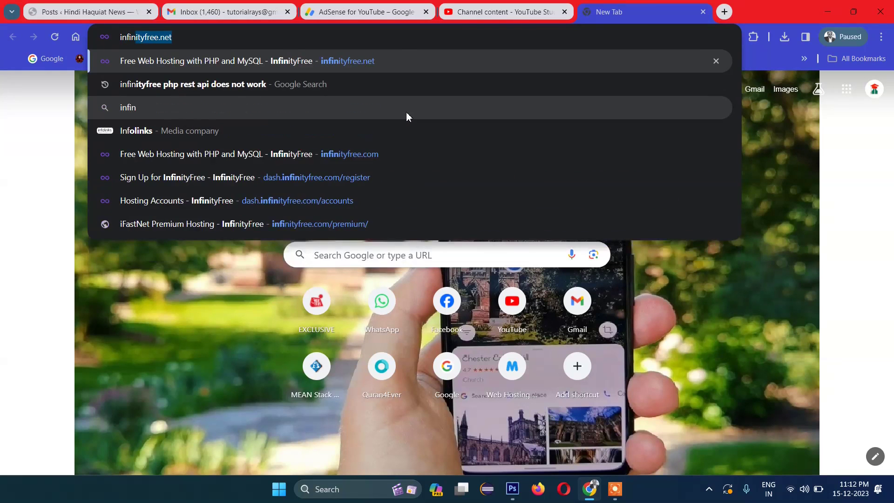
{"action": "type", "text": "it"}
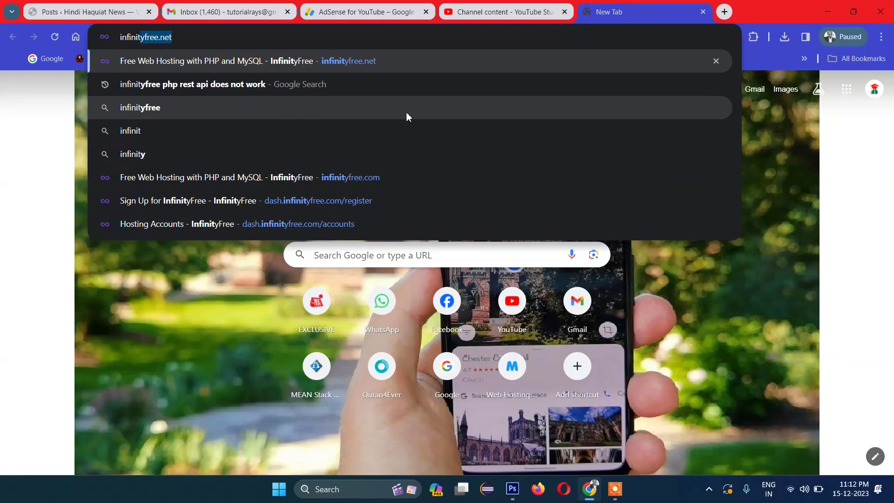
{"action": "key", "text": "Return"}
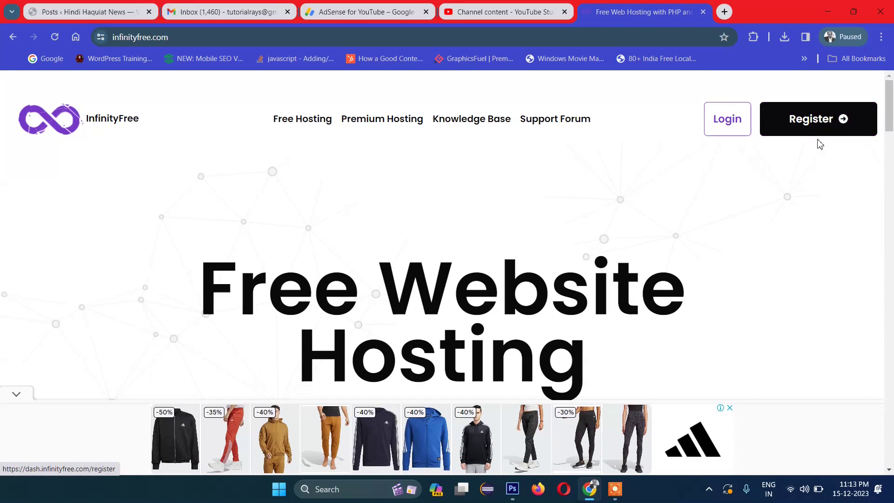
{"action": "left_click", "coordinate": [805, 125]}
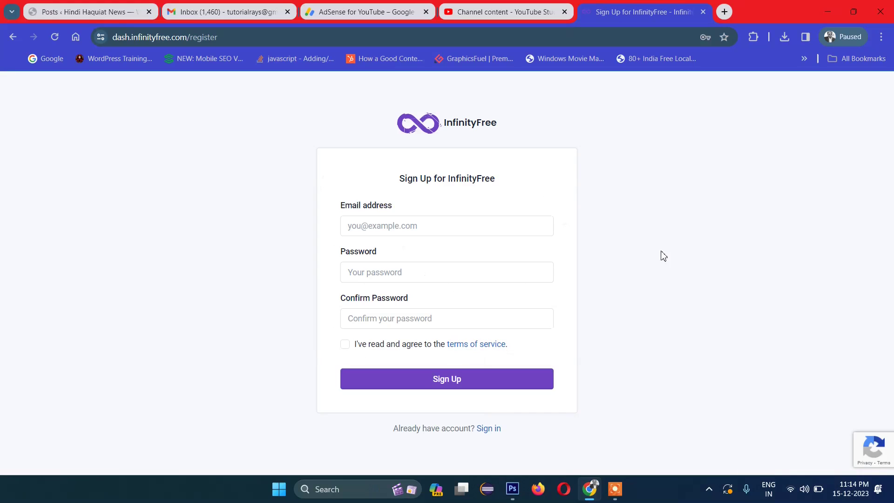
Step: Fill in the account e-mail address and password, and submit the InfinityFree sign-up form
{"action": "left_click", "coordinate": [414, 228]}
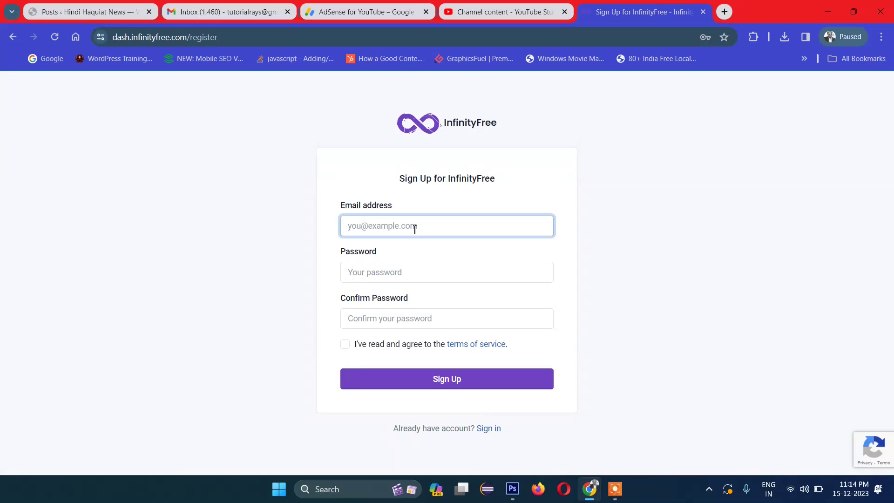
{"action": "type", "text": "t"}
{"action": "key", "text": "BackSpace"}
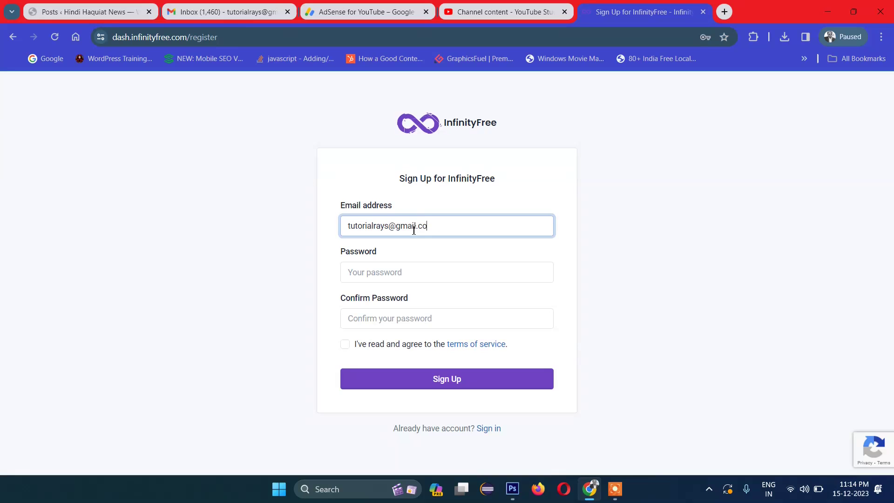
{"action": "left_click", "coordinate": [392, 269]}
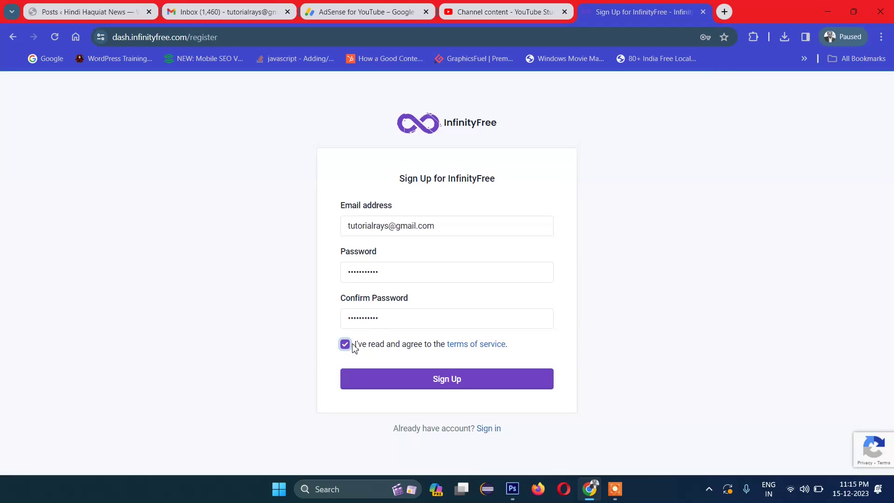
{"action": "left_click", "coordinate": [457, 385]}
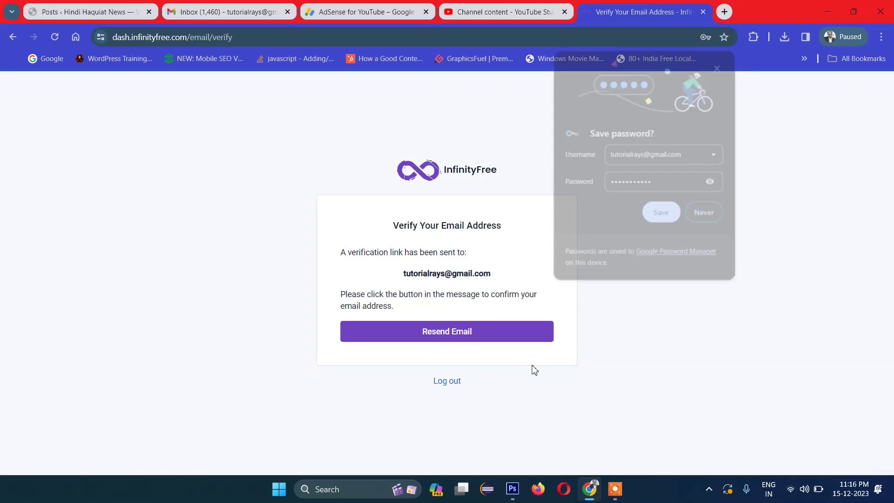
Step: Dismiss the save-password offer and switch to the Gmail inbox tab
{"action": "left_click", "coordinate": [719, 65]}
{"action": "left_click_drag", "start_coordinate": [403, 273], "coordinate": [535, 270]}
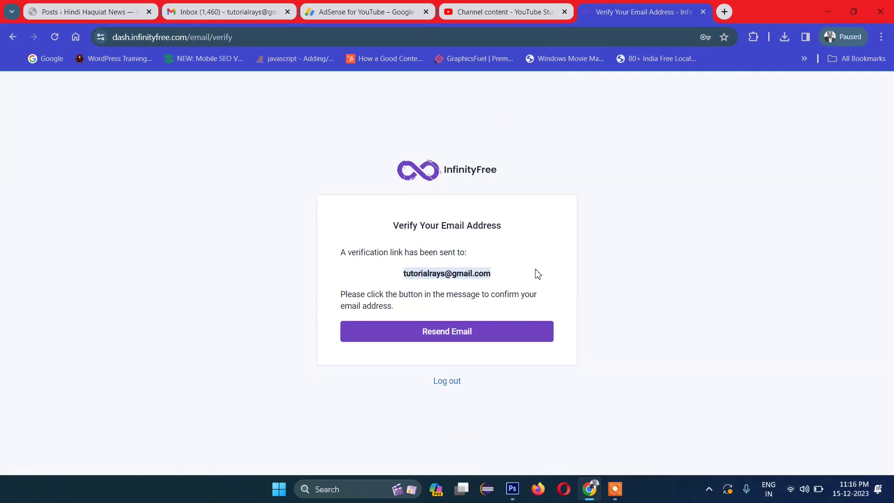
{"action": "left_click", "coordinate": [536, 270]}
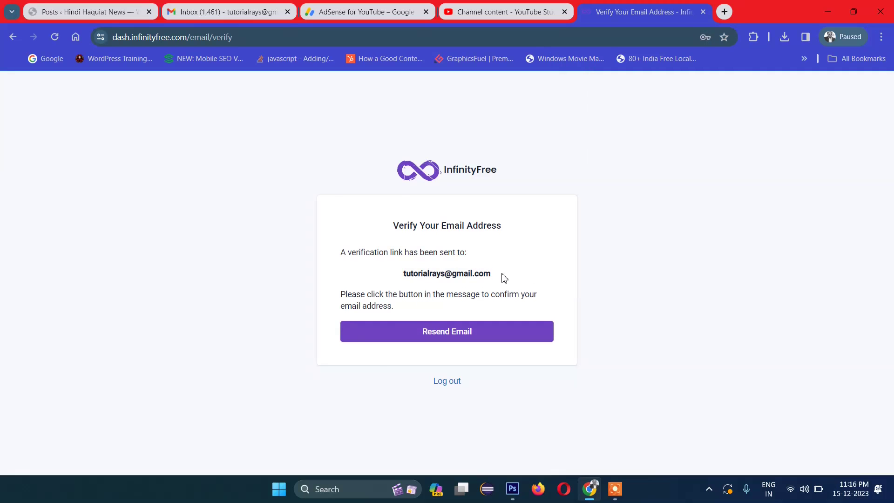
{"action": "key", "text": "ctrl+2"}
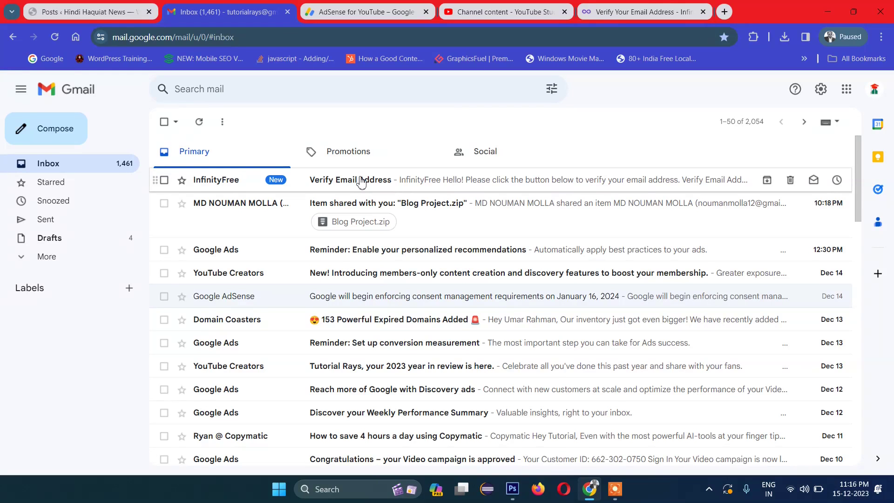
Step: Open InfinityFree's 'Verify Email Address' message and follow its verification link
{"action": "key", "text": "Return"}
{"action": "left_click", "coordinate": [489, 347]}
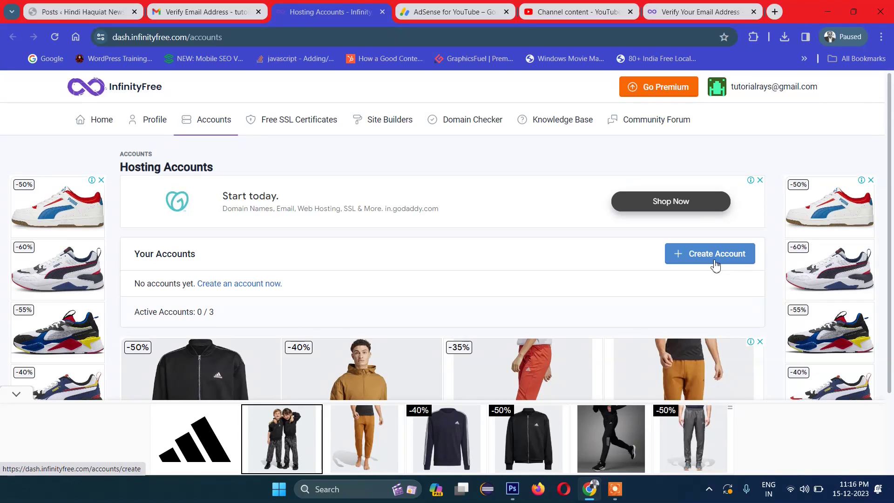
{"action": "left_click", "coordinate": [704, 262]}
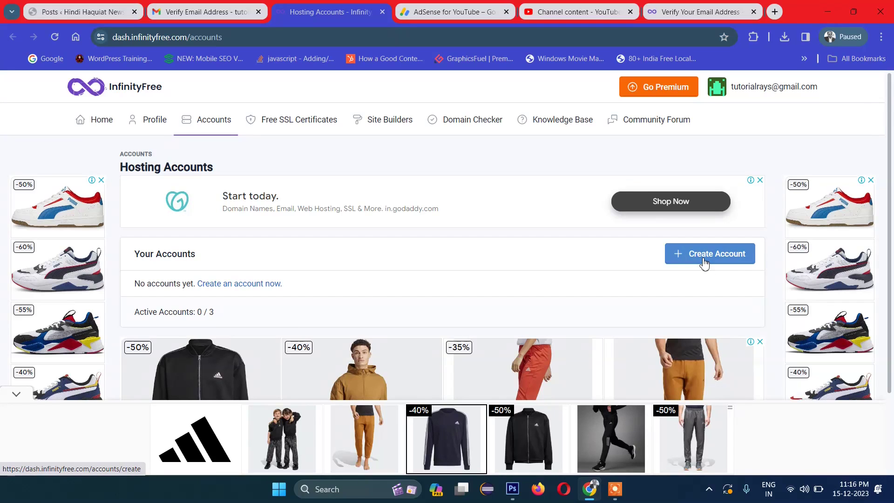
Step: Start a new hosting account, closing the full-screen advertisement and scrolling to the plans
{"action": "left_click", "coordinate": [701, 261]}
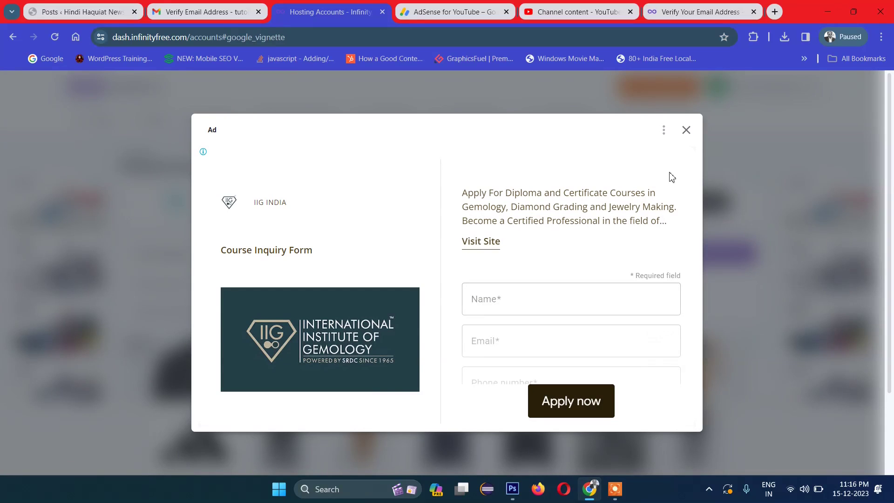
{"action": "left_click", "coordinate": [686, 130]}
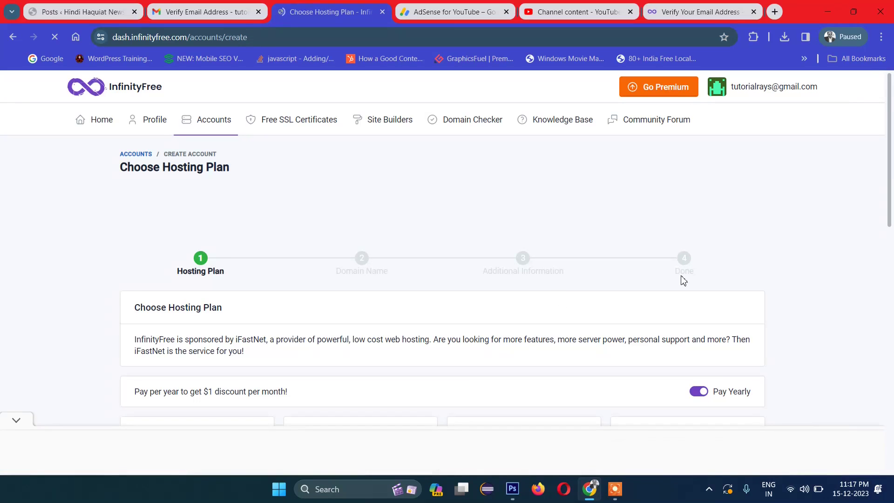
{"action": "scroll", "coordinate": [891, 198], "scroll_direction": "down", "scroll_amount": 2}
{"action": "left_click_drag", "start_coordinate": [891, 198], "coordinate": [892, 235]}
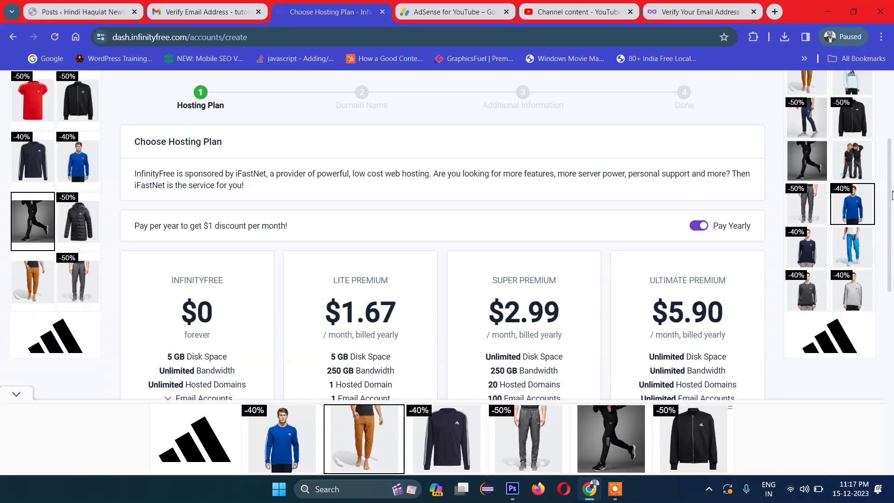
{"action": "scroll", "coordinate": [886, 269], "scroll_direction": "down", "scroll_amount": 3}
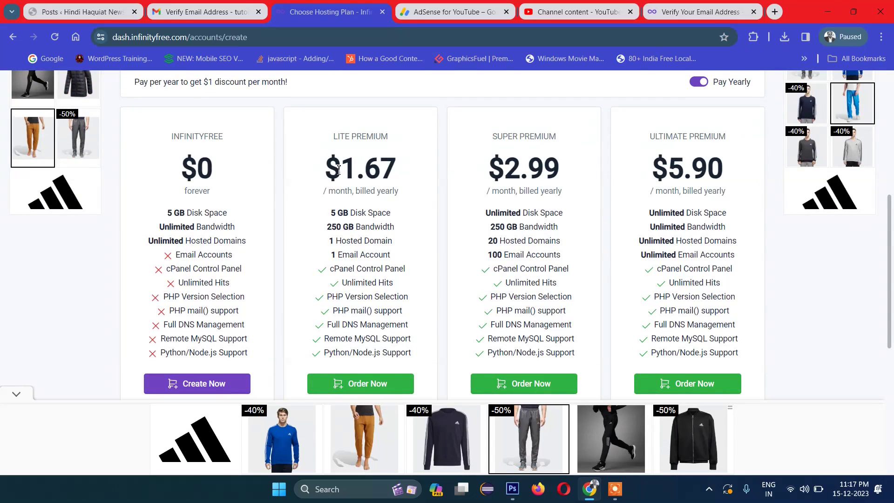
Step: Compare the free $0 plan with Lite $1.67, Super $2.99 and Ultimate $5.90 premium prices
{"action": "left_click_drag", "start_coordinate": [321, 168], "coordinate": [560, 170]}
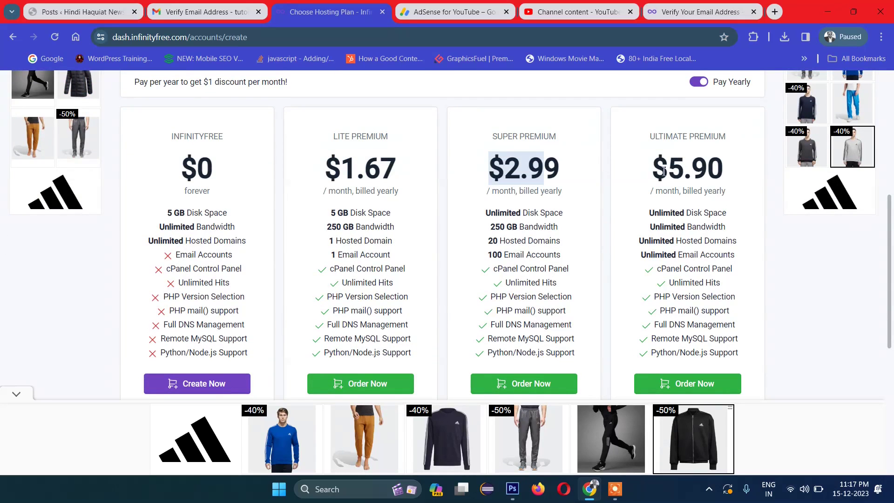
{"action": "left_click_drag", "start_coordinate": [732, 171], "coordinate": [663, 172]}
{"action": "left_click", "coordinate": [473, 168]}
{"action": "left_click_drag", "start_coordinate": [474, 168], "coordinate": [572, 169]}
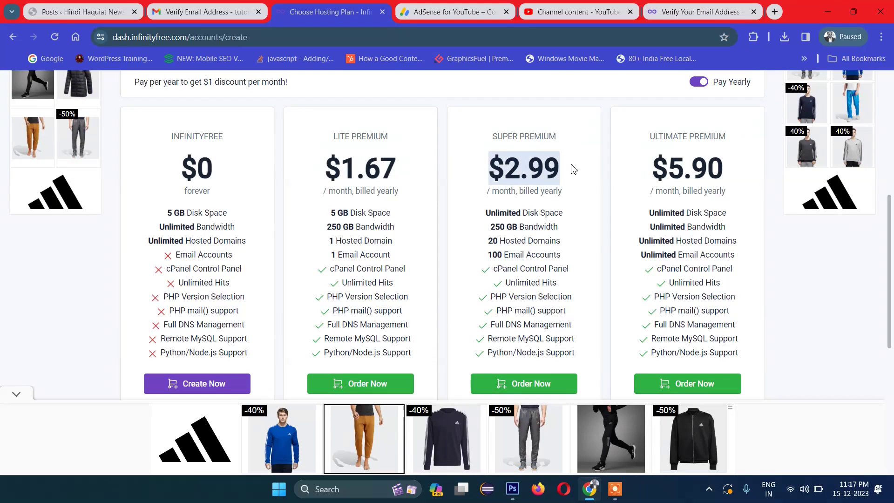
{"action": "left_click_drag", "start_coordinate": [324, 173], "coordinate": [424, 172]}
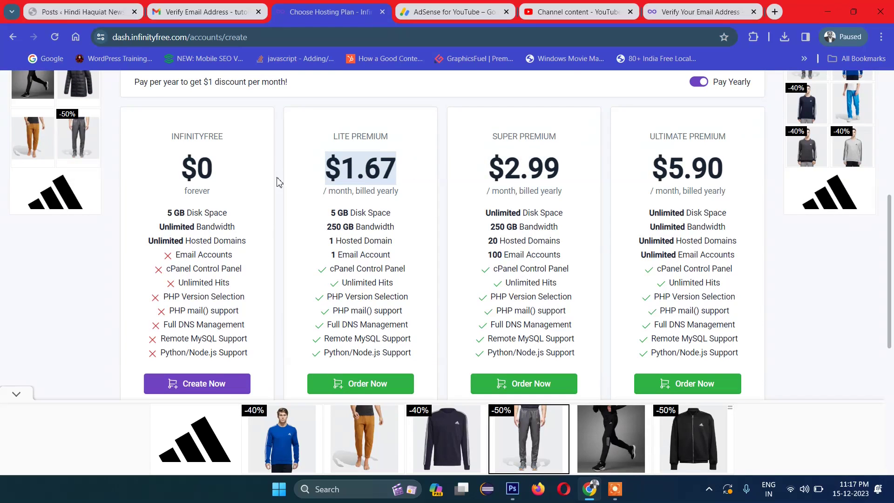
{"action": "left_click_drag", "start_coordinate": [201, 240], "coordinate": [209, 297]}
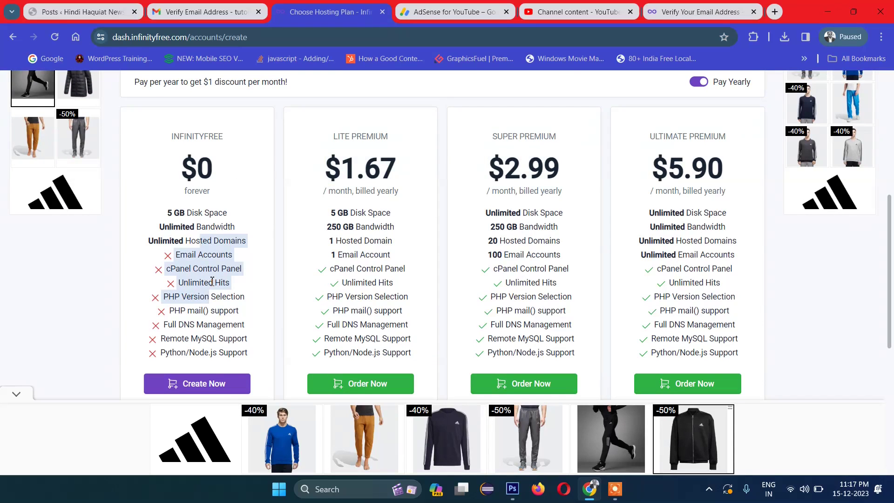
{"action": "left_click", "coordinate": [225, 273]}
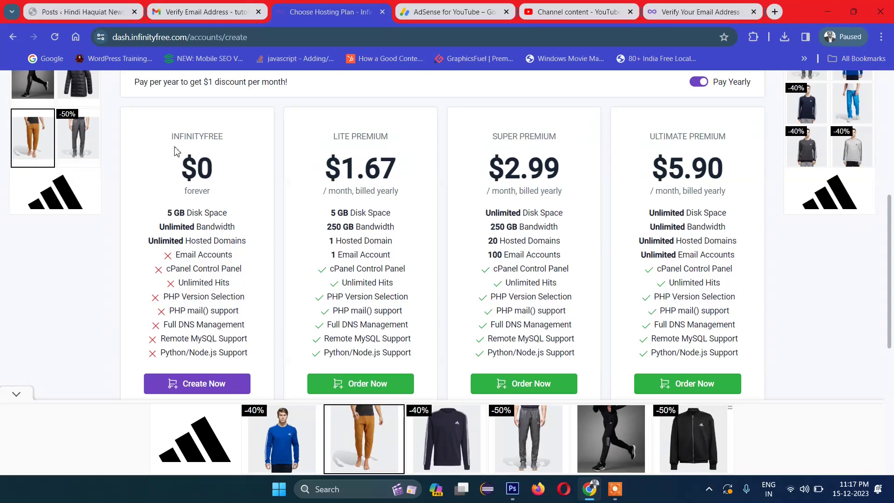
{"action": "left_click_drag", "start_coordinate": [175, 150], "coordinate": [242, 263]}
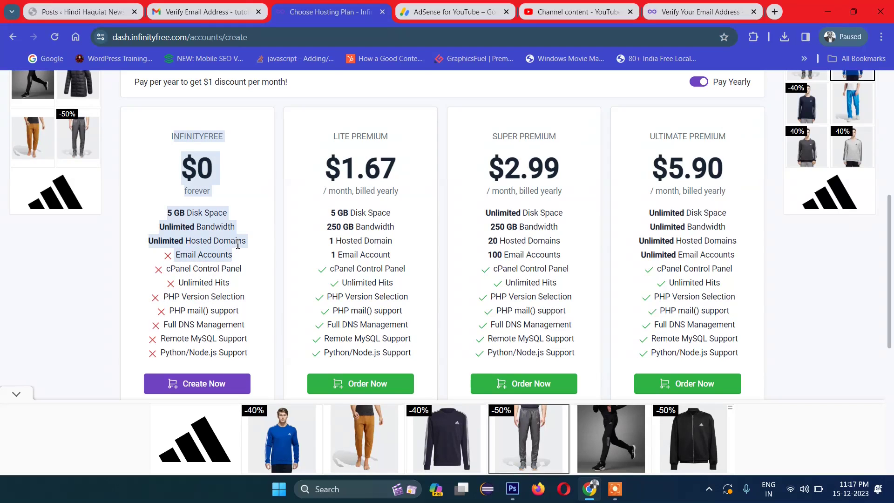
{"action": "left_click", "coordinate": [237, 244]}
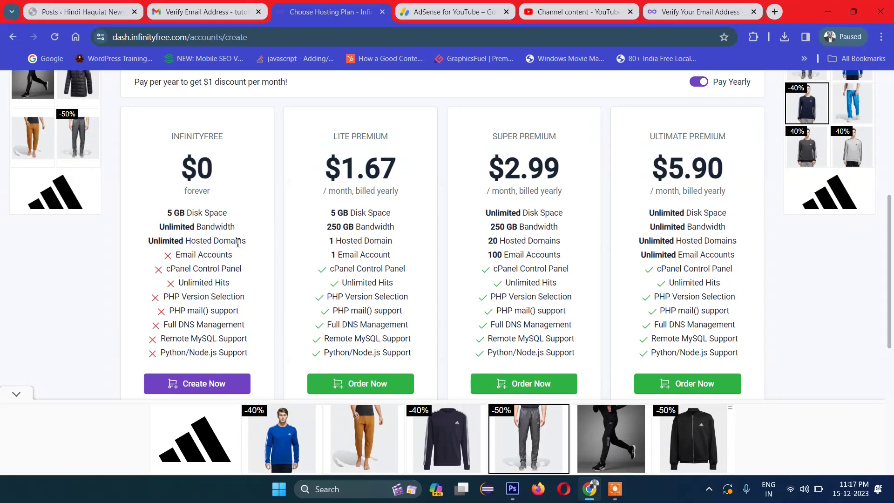
Step: Choose the free plan and stay with a free subdomain rather than a custom domain
{"action": "left_click", "coordinate": [194, 389]}
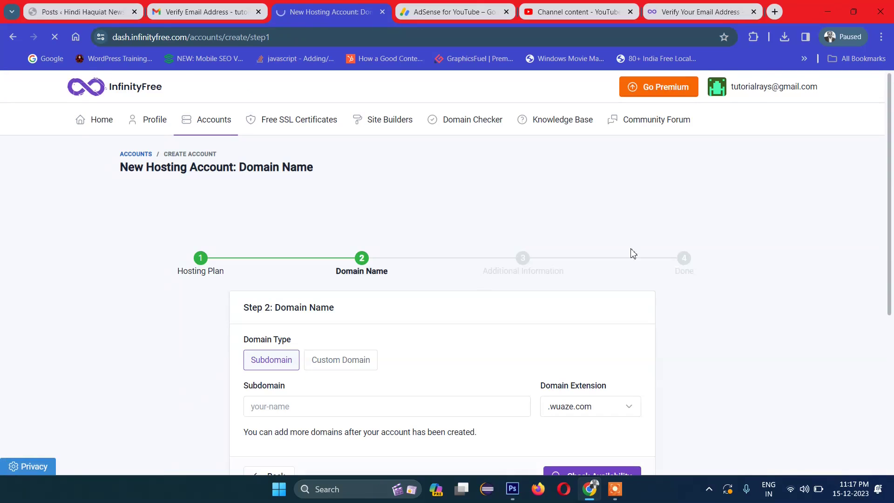
{"action": "scroll", "coordinate": [877, 240], "scroll_direction": "down", "scroll_amount": 2}
{"action": "scroll", "coordinate": [877, 241], "scroll_direction": "down", "scroll_amount": 1}
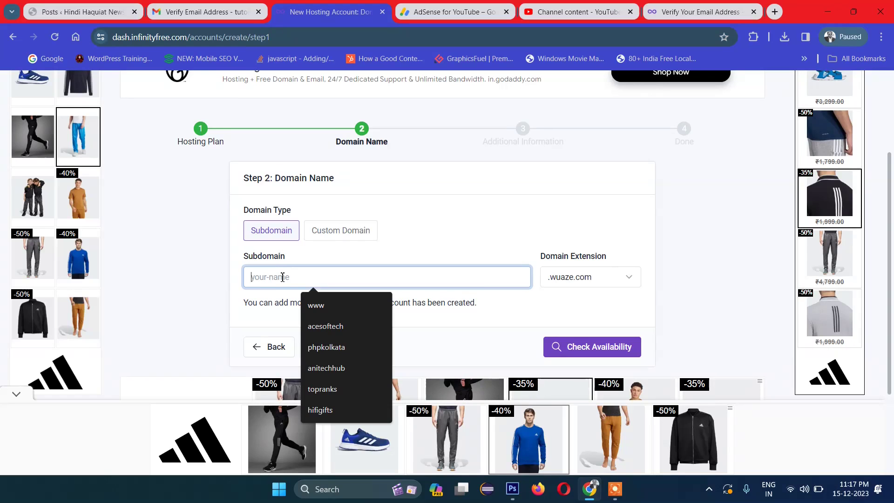
{"action": "left_click", "coordinate": [225, 291]}
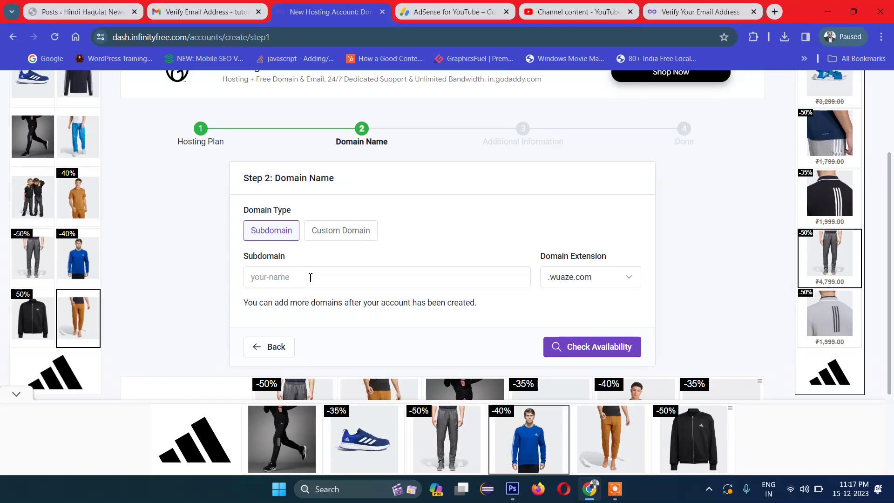
{"action": "left_click", "coordinate": [328, 238]}
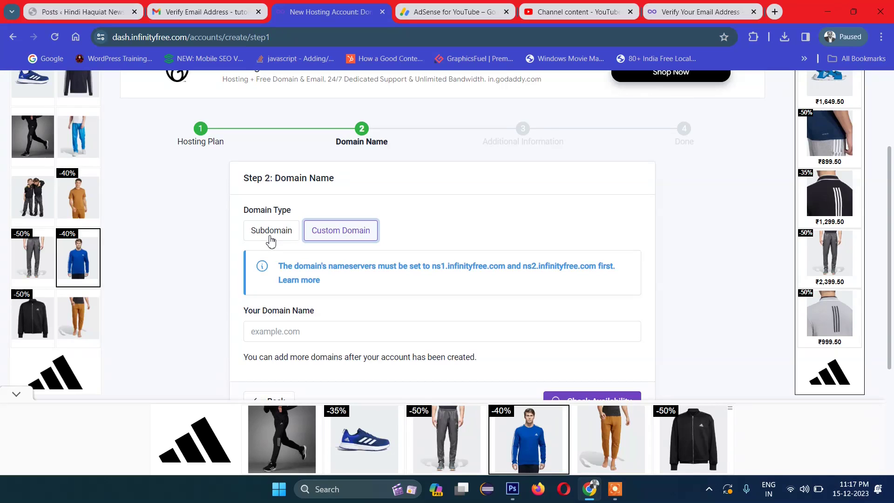
{"action": "left_click", "coordinate": [271, 239]}
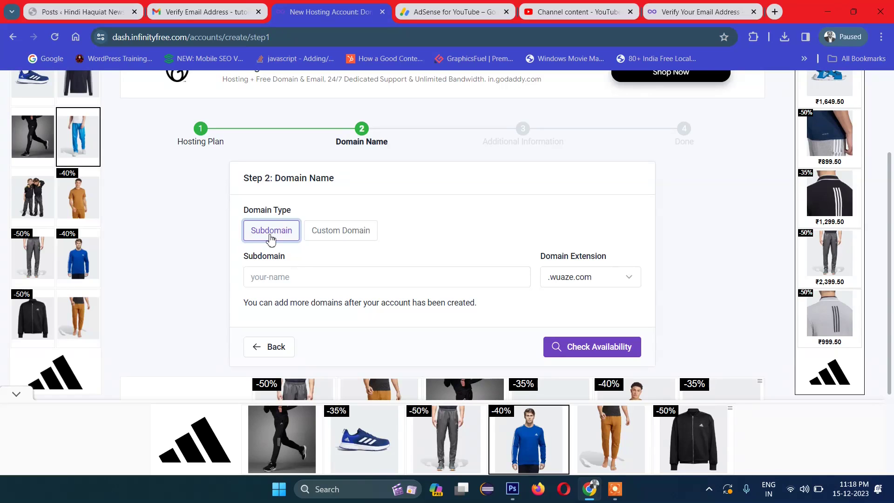
Step: Enter subdomain 'tutorialrays' with the .great-site.net extension and check its availability
{"action": "left_click", "coordinate": [286, 274]}
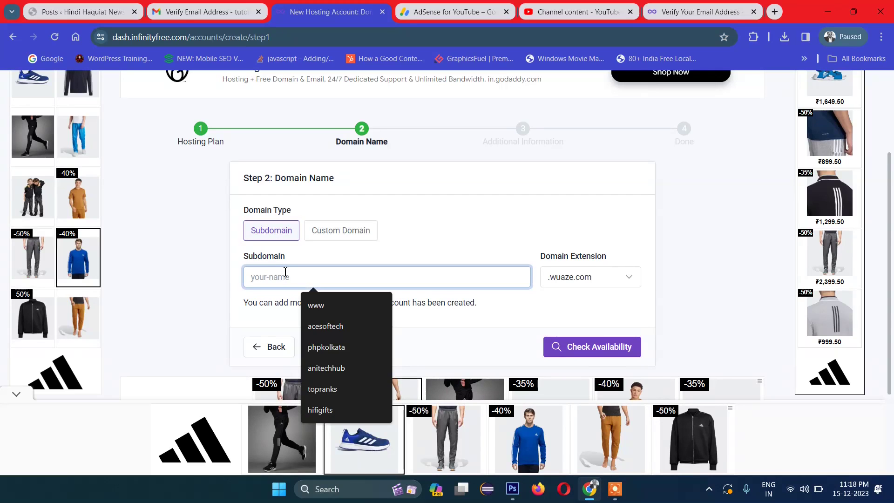
{"action": "type", "text": "tu"}
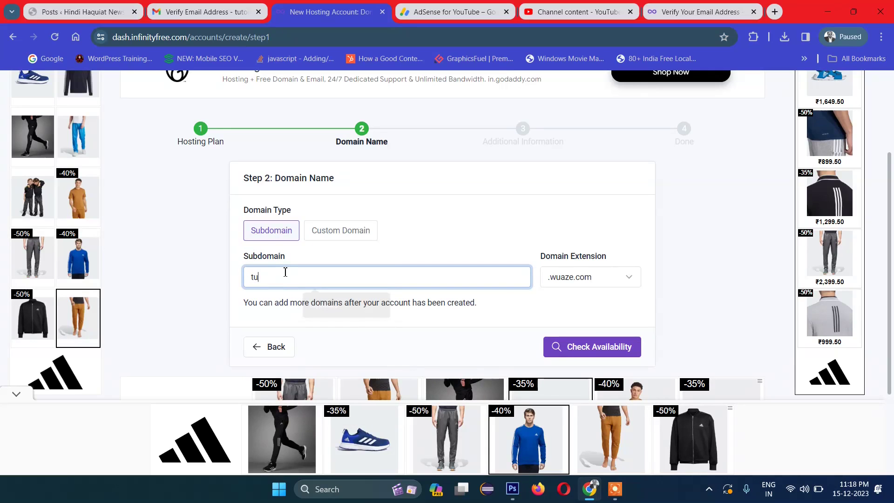
{"action": "type", "text": "torialrays"}
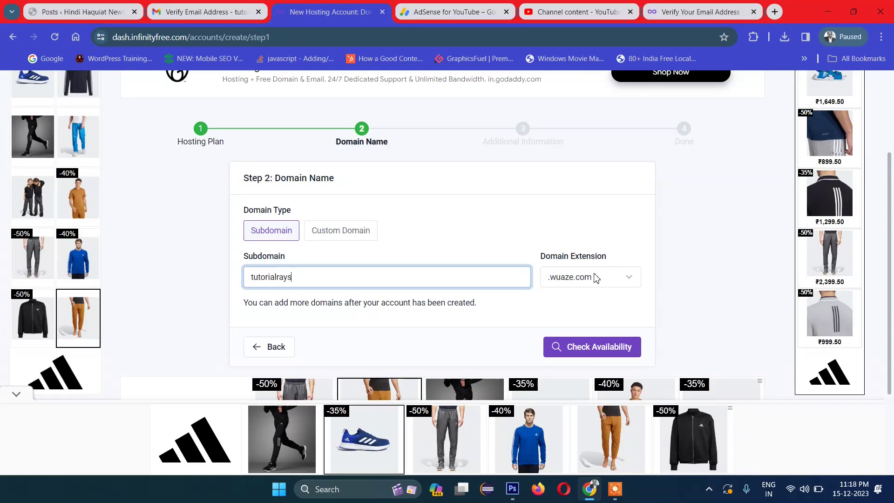
{"action": "left_click", "coordinate": [595, 278]}
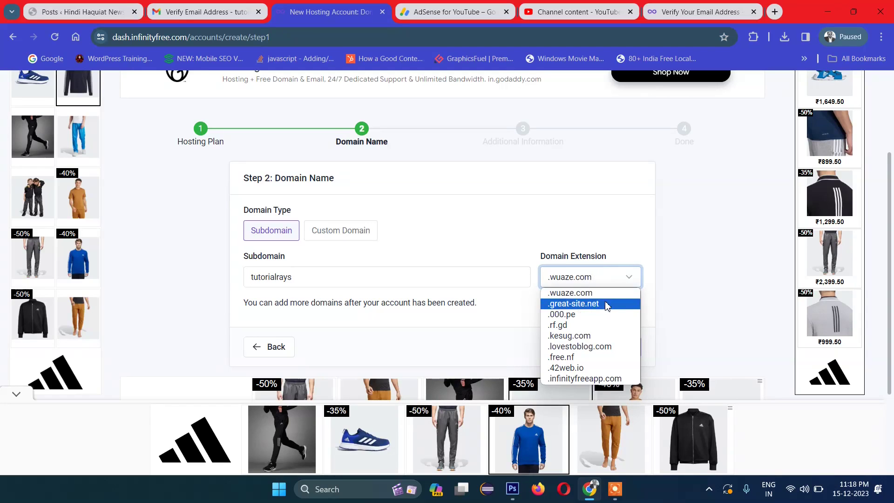
{"action": "left_click", "coordinate": [607, 305]}
{"action": "left_click", "coordinate": [609, 278]}
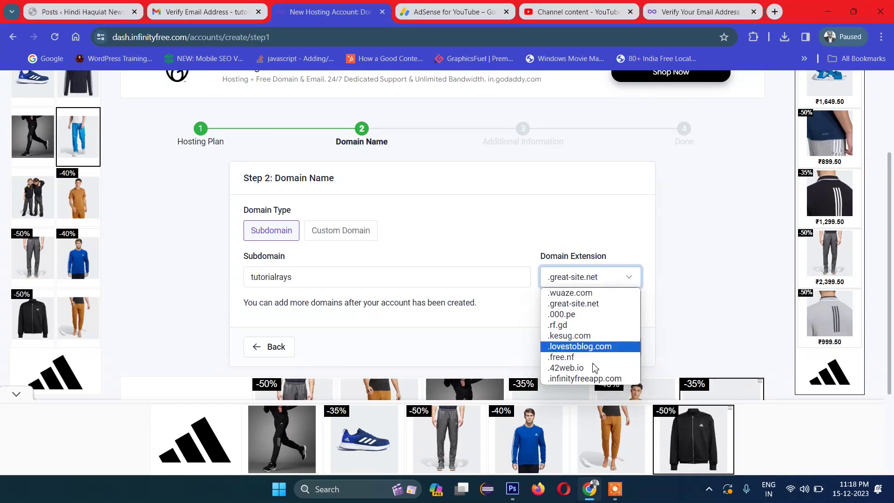
{"action": "key", "text": "Up"}
{"action": "key", "text": "Up"}
{"action": "key", "text": "Up"}
{"action": "key", "text": "Up"}
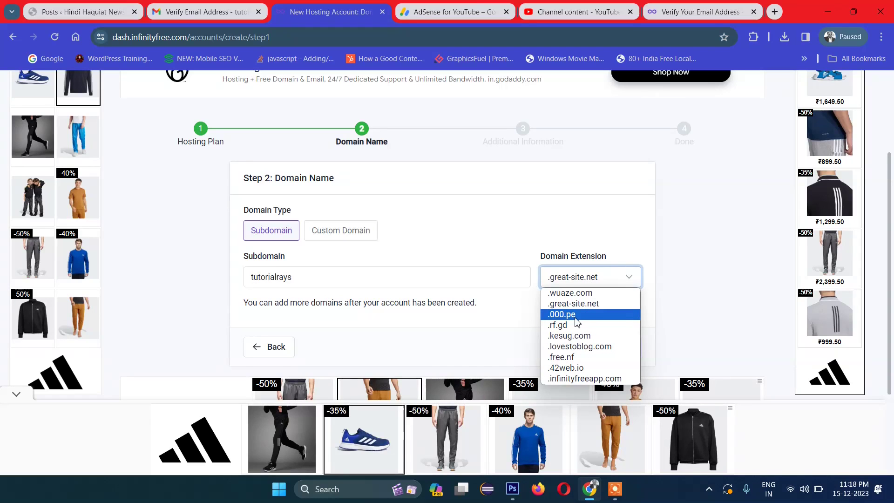
{"action": "left_click", "coordinate": [634, 275]}
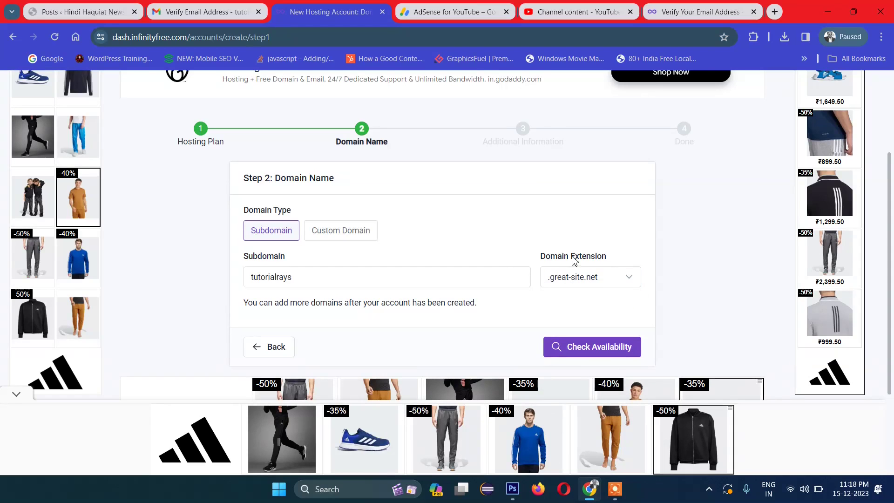
{"action": "scroll", "coordinate": [564, 278], "scroll_direction": "down", "scroll_amount": 3}
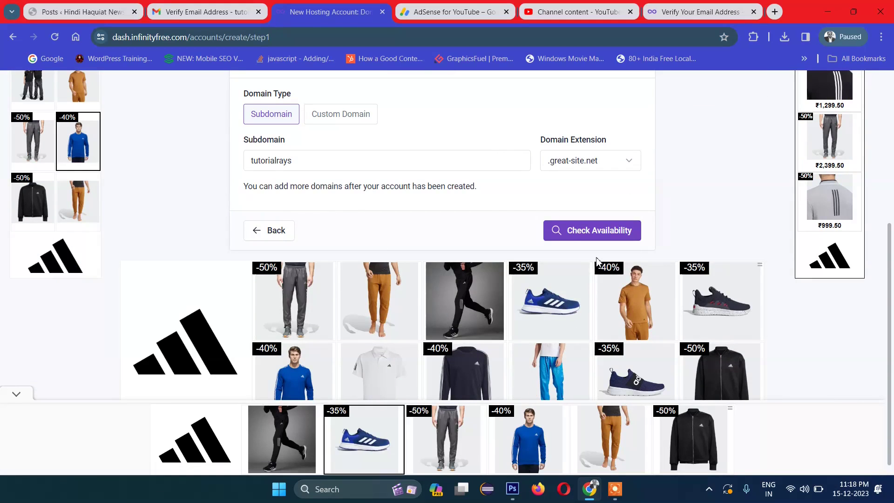
{"action": "left_click", "coordinate": [568, 232]}
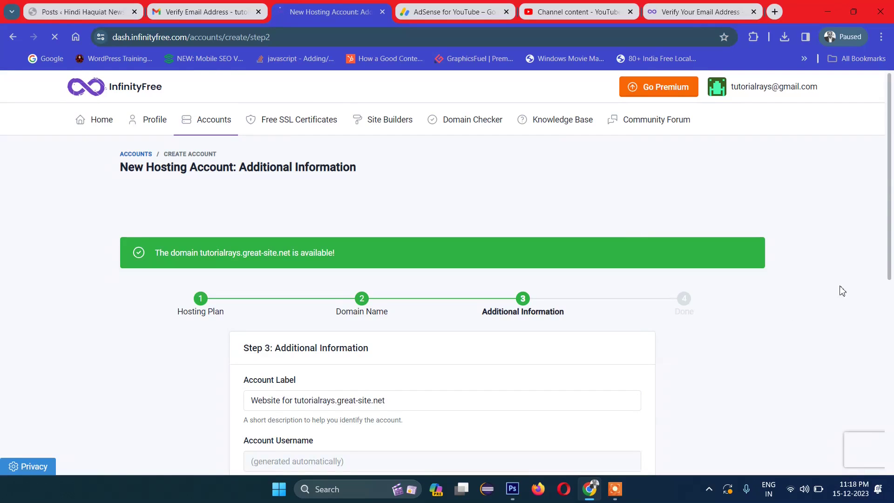
Step: Fill in the account password from a saved suggestion, create the account, and open its control panel
{"action": "left_click_drag", "start_coordinate": [887, 200], "coordinate": [878, 305]}
{"action": "left_click", "coordinate": [312, 315]}
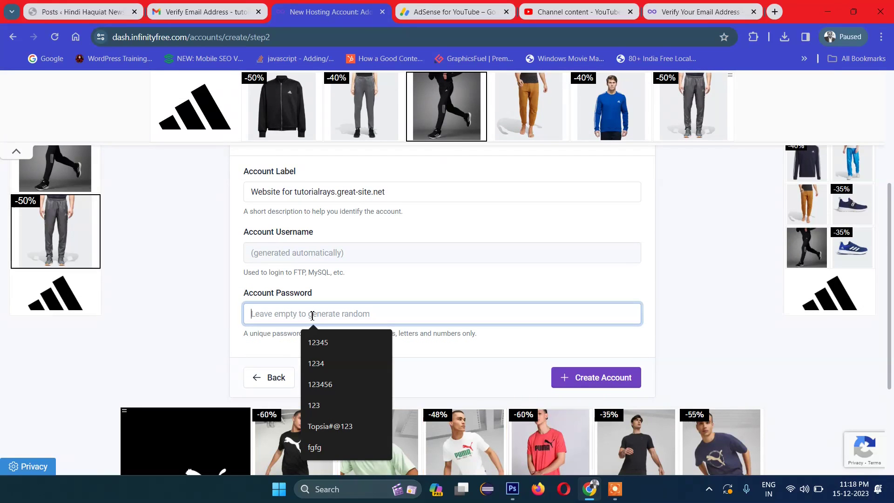
{"action": "left_click", "coordinate": [330, 426]}
{"action": "scroll", "coordinate": [737, 288], "scroll_direction": "down", "scroll_amount": 2}
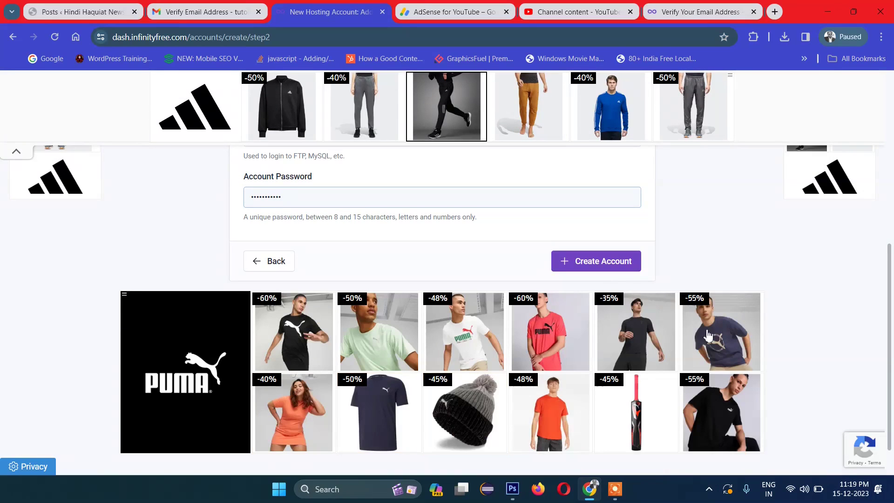
{"action": "left_click", "coordinate": [593, 261]}
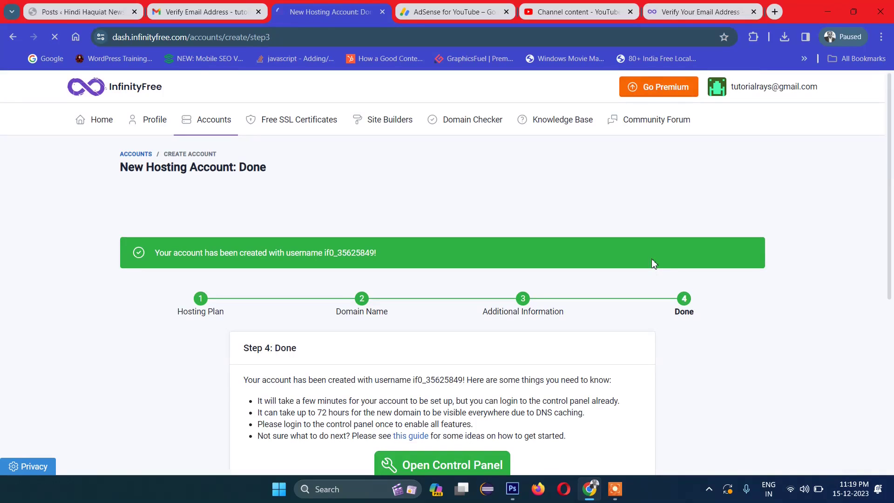
{"action": "scroll", "coordinate": [886, 205], "scroll_direction": "down", "scroll_amount": 3}
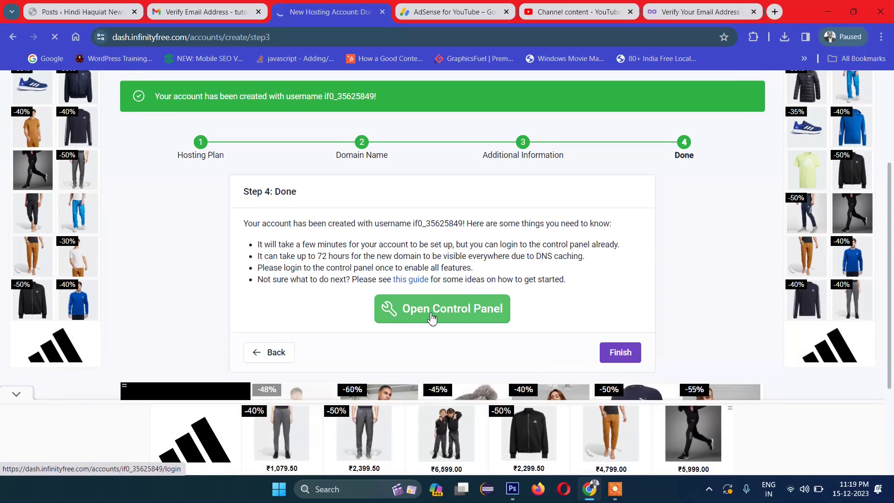
{"action": "left_click", "coordinate": [432, 316]}
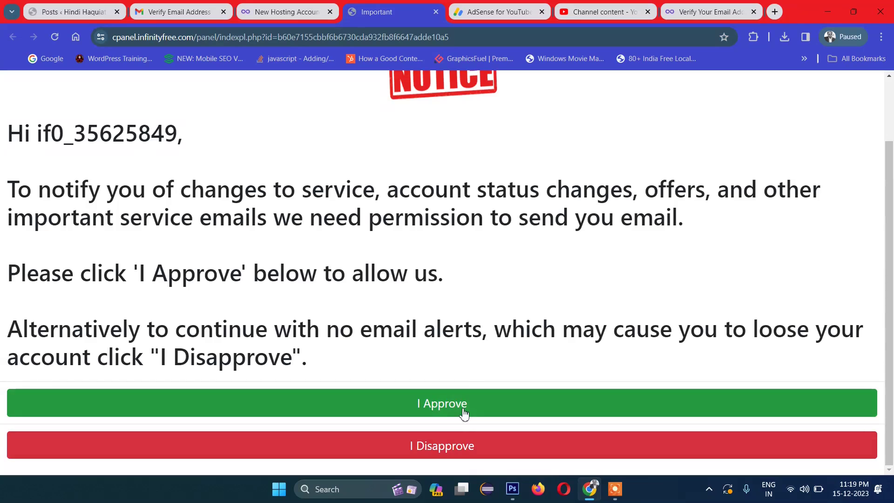
Step: Approve the control panel and look over its Files and Databases sections once loaded
{"action": "left_click", "coordinate": [464, 413]}
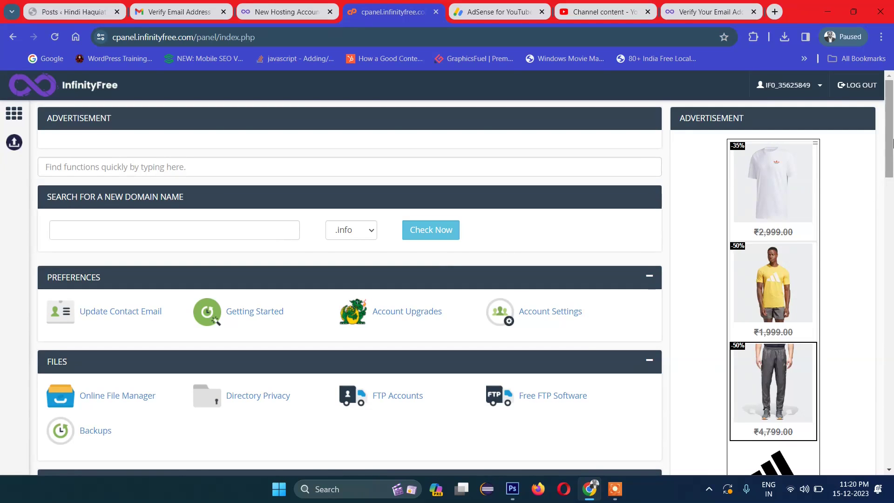
{"action": "scroll", "coordinate": [890, 172], "scroll_direction": "down", "scroll_amount": 5}
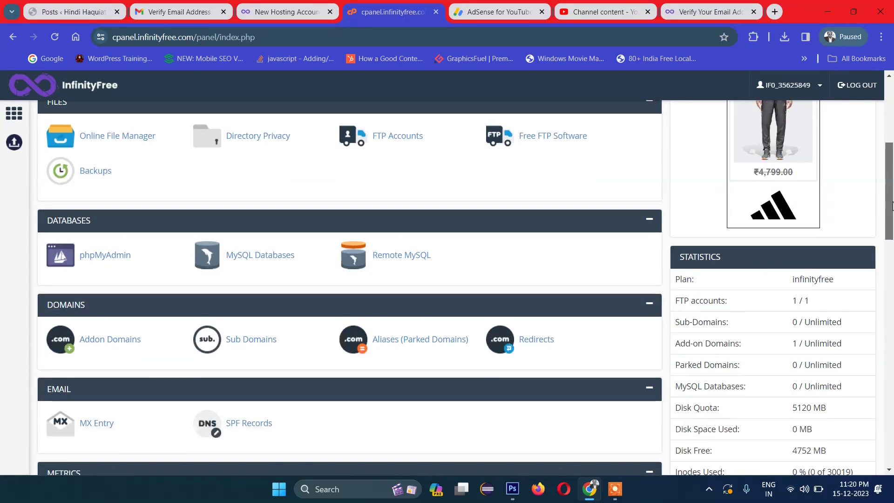
{"action": "scroll", "coordinate": [285, 198], "scroll_direction": "up", "scroll_amount": 1}
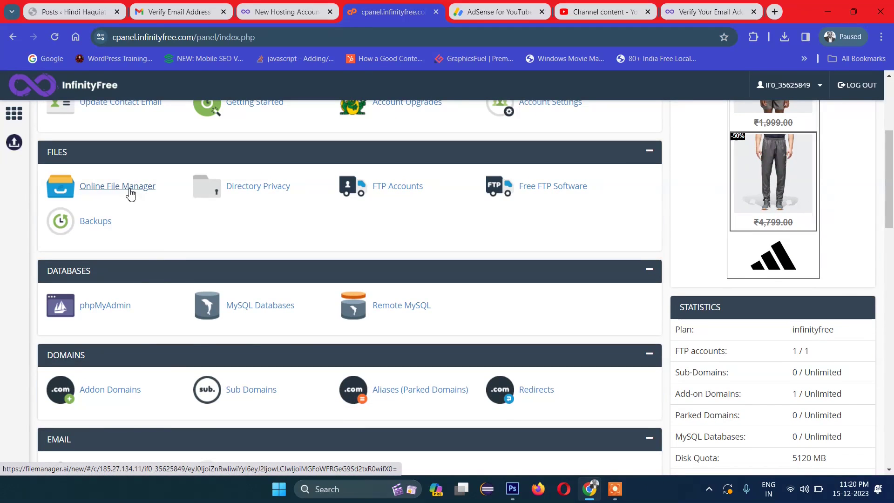
Step: Dismiss the browser's save-password prompt and return to the Hosting Accounts list
{"action": "left_click", "coordinate": [285, 12]}
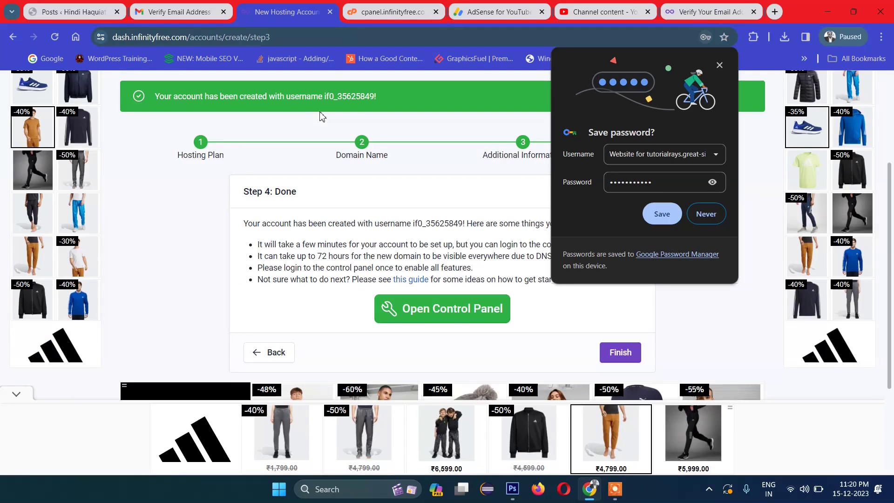
{"action": "left_click", "coordinate": [721, 66]}
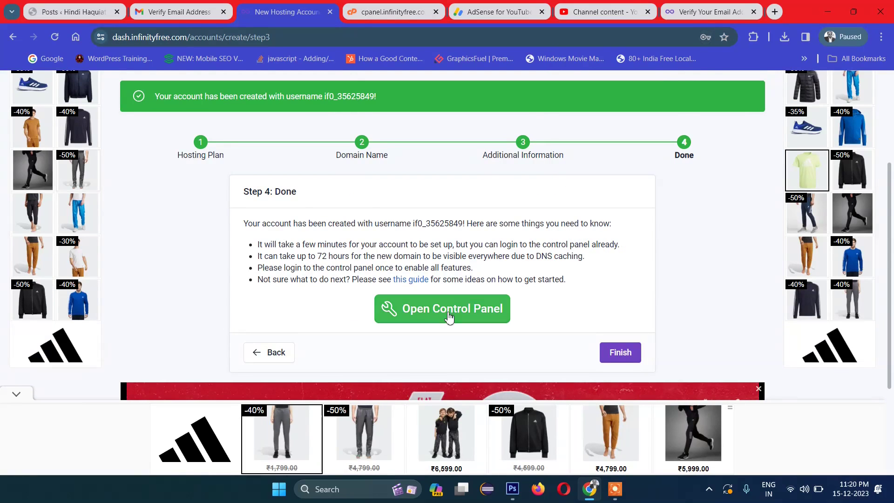
{"action": "scroll", "coordinate": [468, 261], "scroll_direction": "up", "scroll_amount": 5}
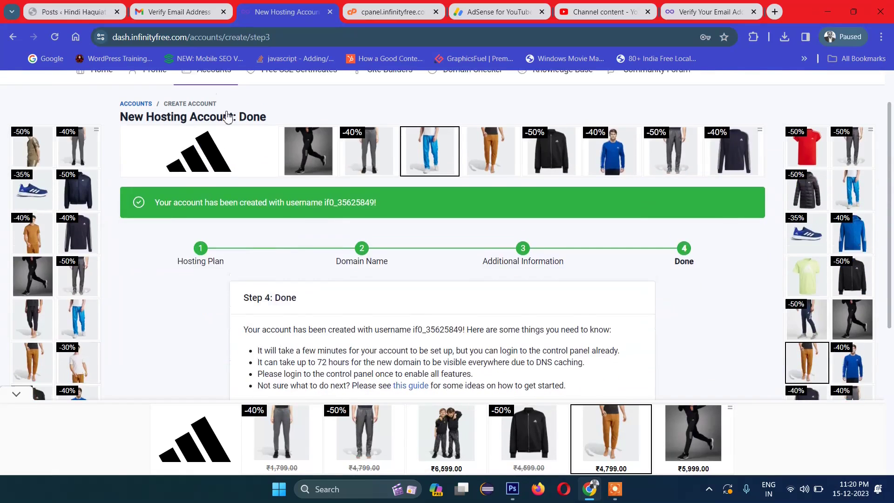
{"action": "left_click", "coordinate": [227, 121]}
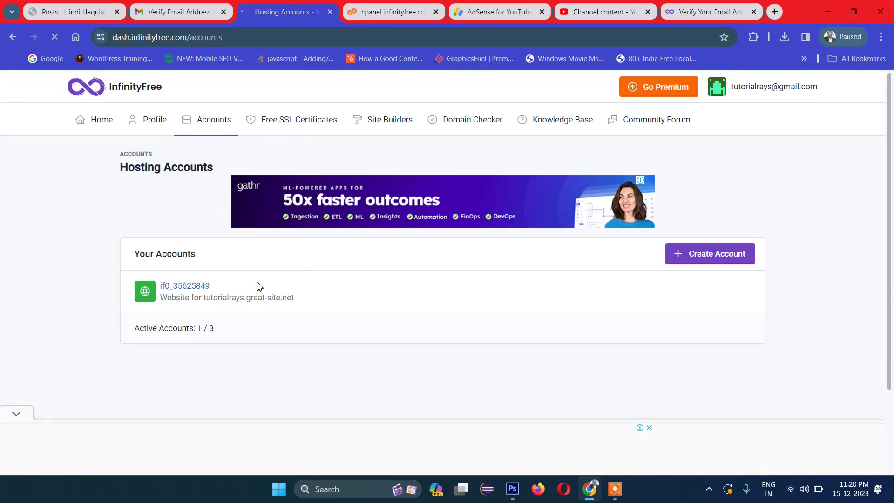
Step: Open the account's Domains page and launch tutorialrays.great-site.net in a new tab
{"action": "left_click", "coordinate": [184, 288]}
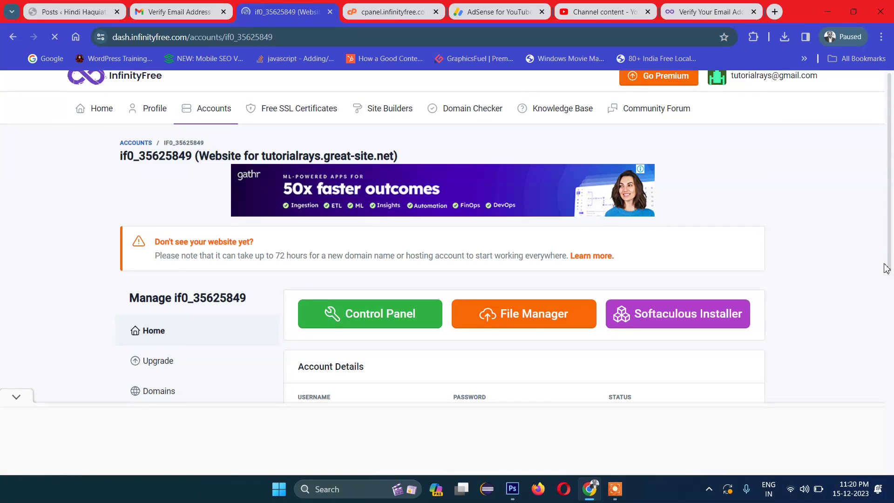
{"action": "scroll", "coordinate": [878, 290], "scroll_direction": "down", "scroll_amount": 2}
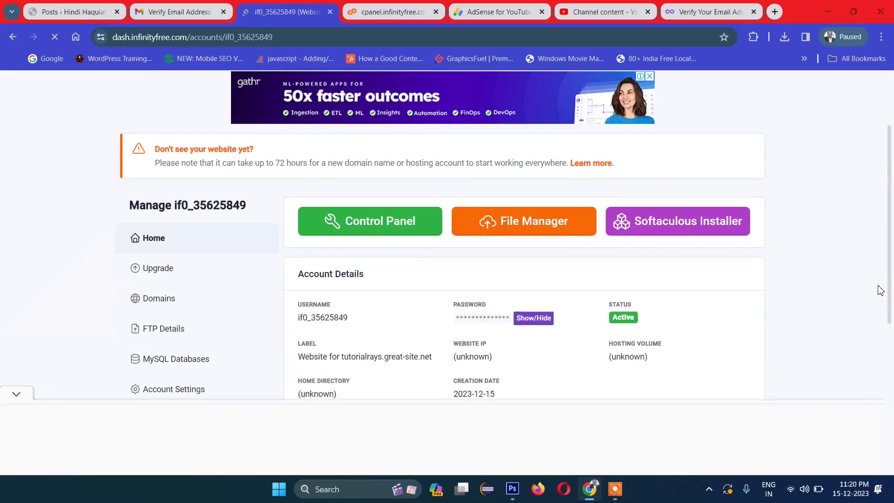
{"action": "left_click", "coordinate": [171, 307]}
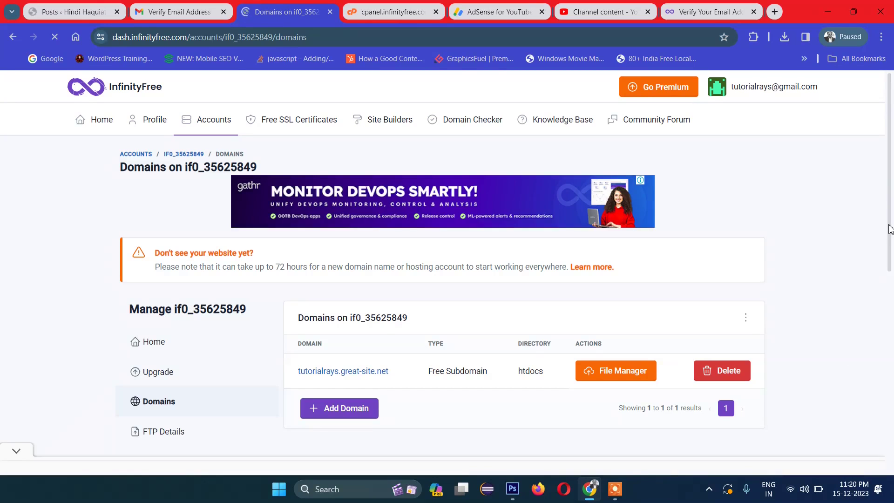
{"action": "scroll", "coordinate": [885, 260], "scroll_direction": "down", "scroll_amount": 2}
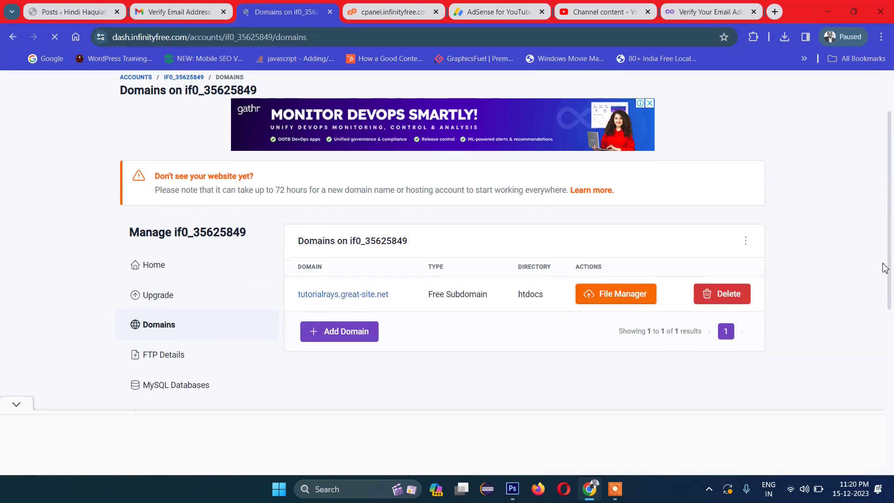
{"action": "left_click", "coordinate": [359, 296]}
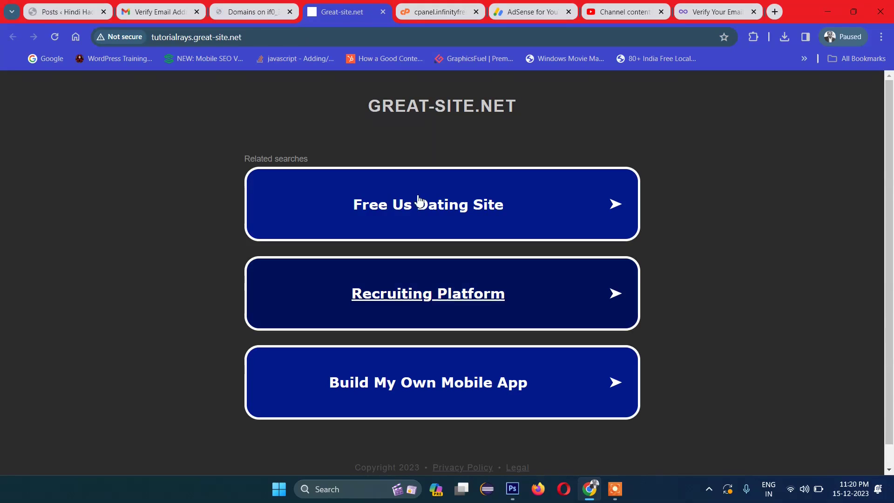
Step: View the GREAT-SITE.NET placeholder page, then return to the control panel's online file manager
{"action": "left_click_drag", "start_coordinate": [367, 127], "coordinate": [546, 116]}
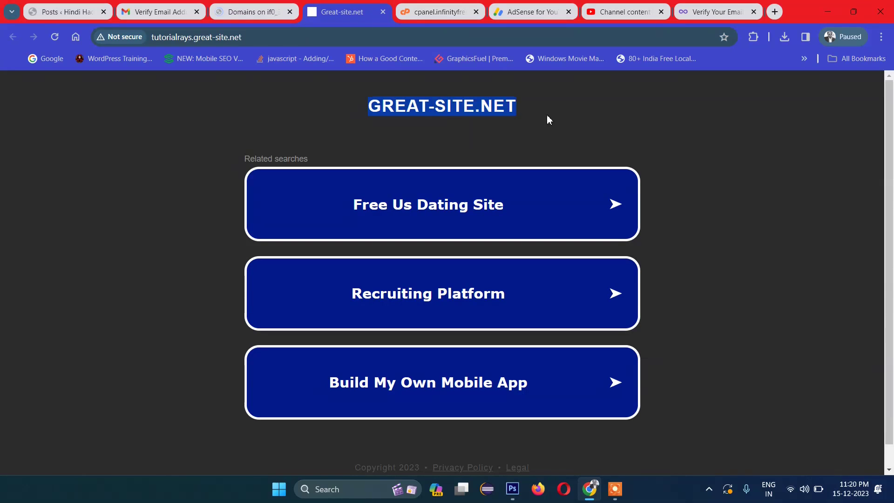
{"action": "left_click", "coordinate": [545, 113]}
{"action": "left_click", "coordinate": [433, 8]}
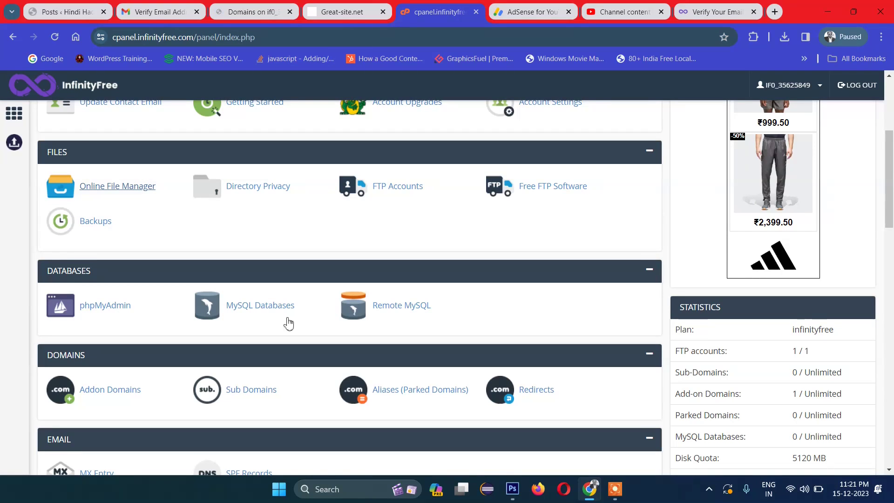
{"action": "left_click", "coordinate": [117, 189]}
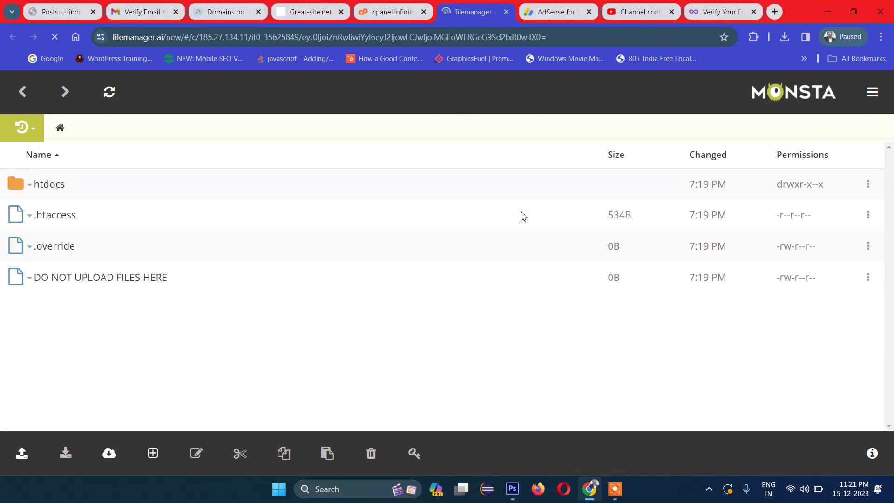
Step: Open the htdocs folder and delete index2.html
{"action": "left_click", "coordinate": [69, 186]}
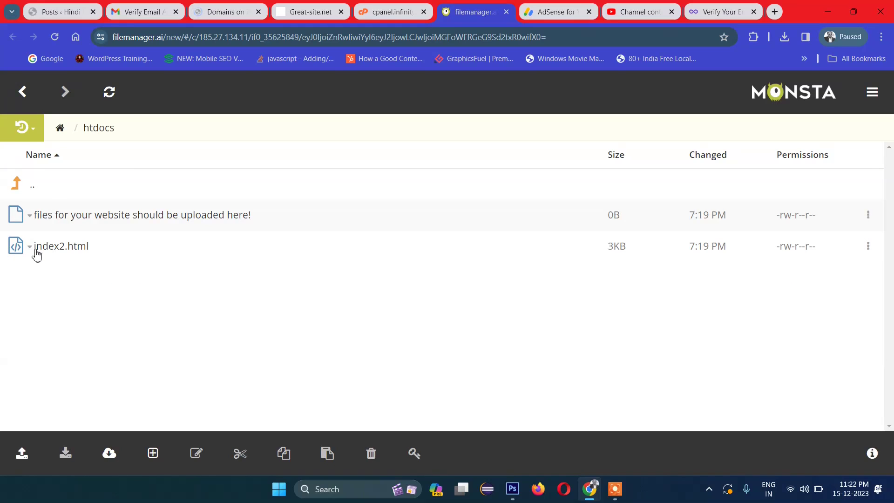
{"action": "left_click", "coordinate": [29, 250]}
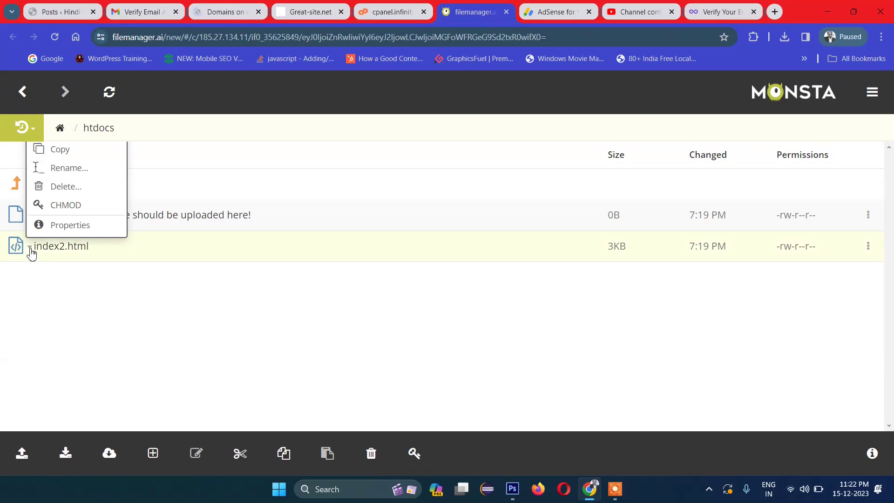
{"action": "left_click", "coordinate": [71, 191]}
{"action": "left_click", "coordinate": [588, 167]}
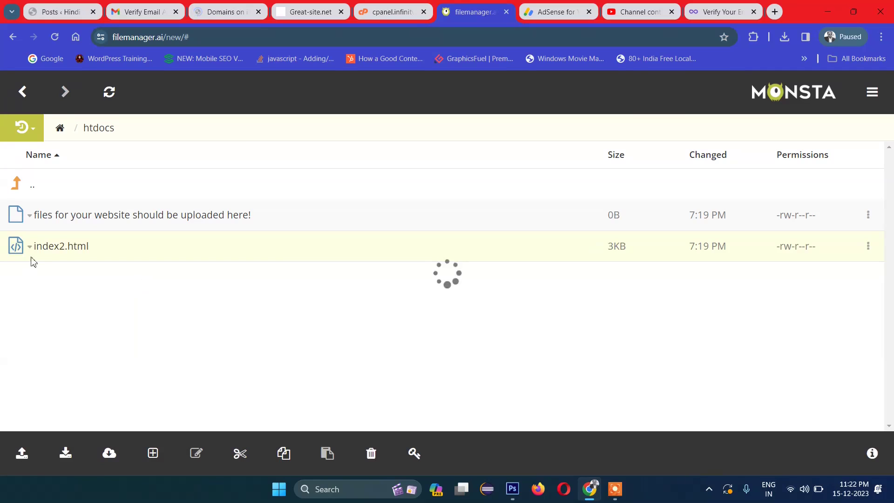
Step: Delete the upload-here placeholder file, leaving htdocs empty
{"action": "left_click", "coordinate": [30, 217]}
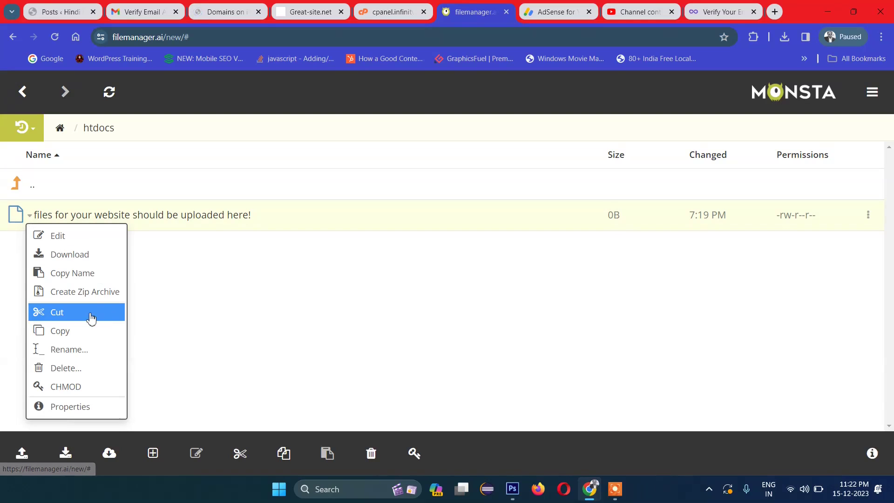
{"action": "left_click", "coordinate": [65, 368]}
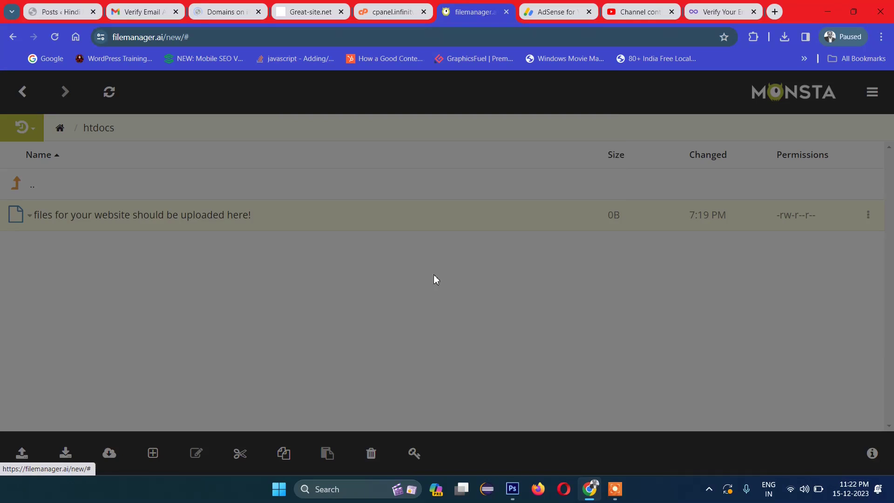
{"action": "left_click", "coordinate": [586, 168]}
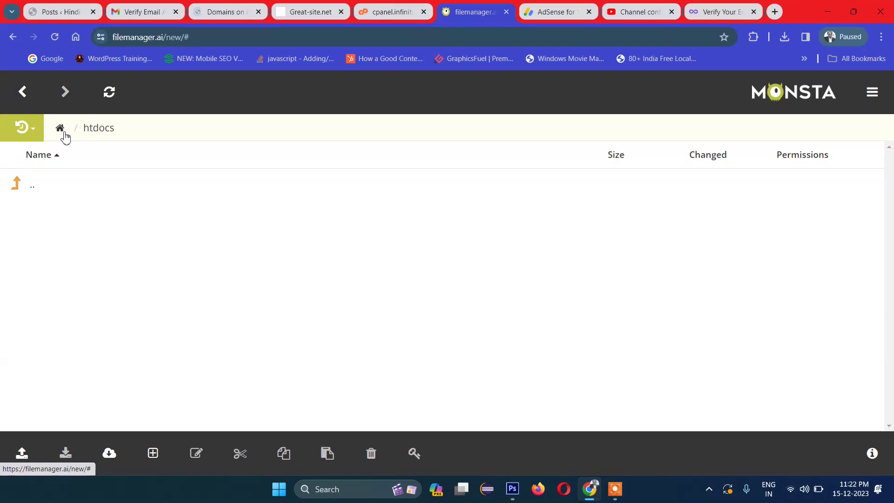
{"action": "right_click", "coordinate": [108, 230]}
Step: Create index.php in htdocs with a PHP block that echoes 'Hello World', and save it
{"action": "left_click", "coordinate": [139, 248]}
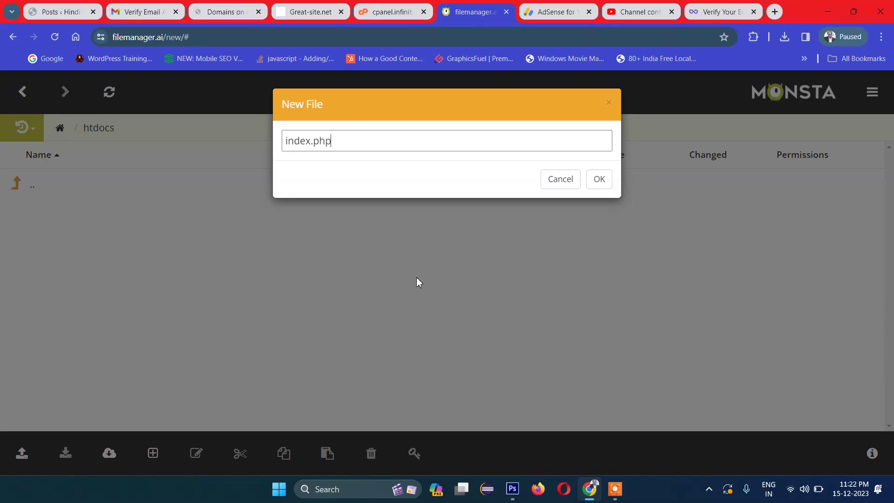
{"action": "key", "text": "Return"}
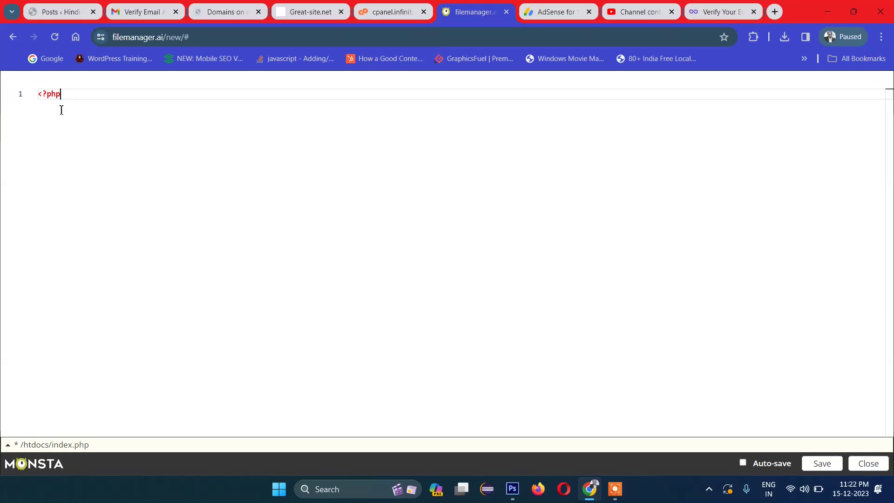
{"action": "key", "text": "Return"}
{"action": "key", "text": "Return"}
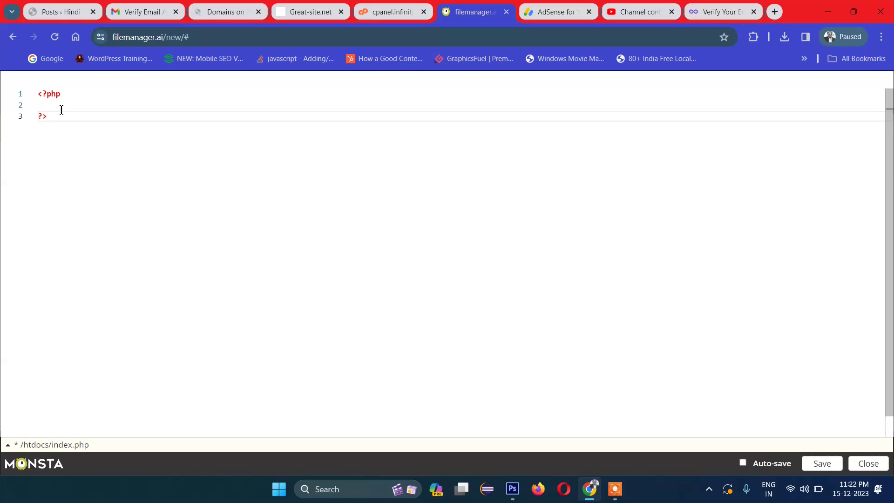
{"action": "left_click", "coordinate": [61, 109]}
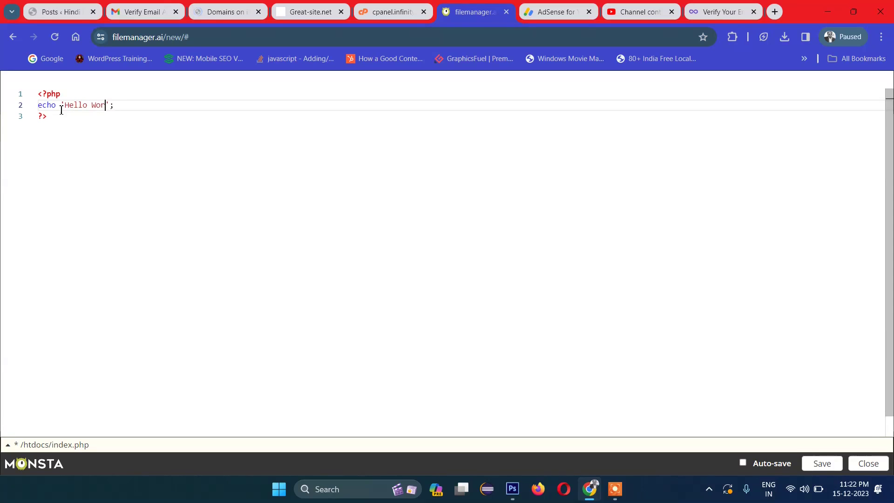
{"action": "type", "text": "ld"}
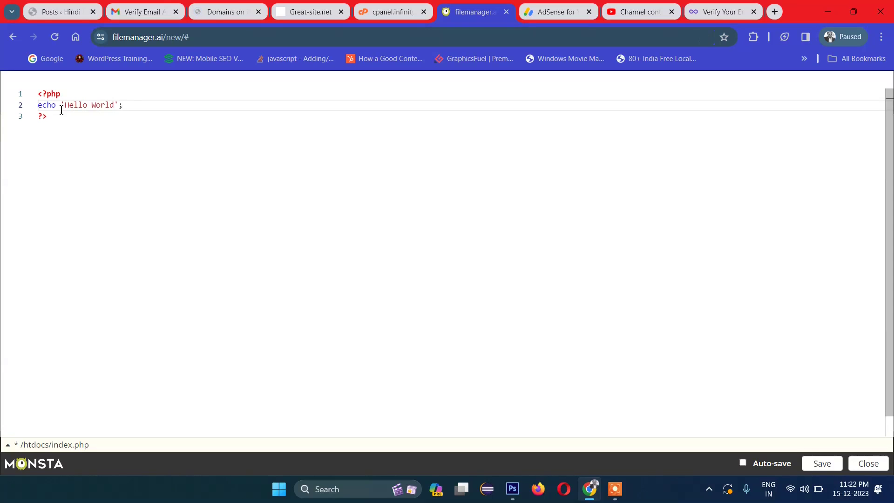
{"action": "left_click", "coordinate": [815, 462]}
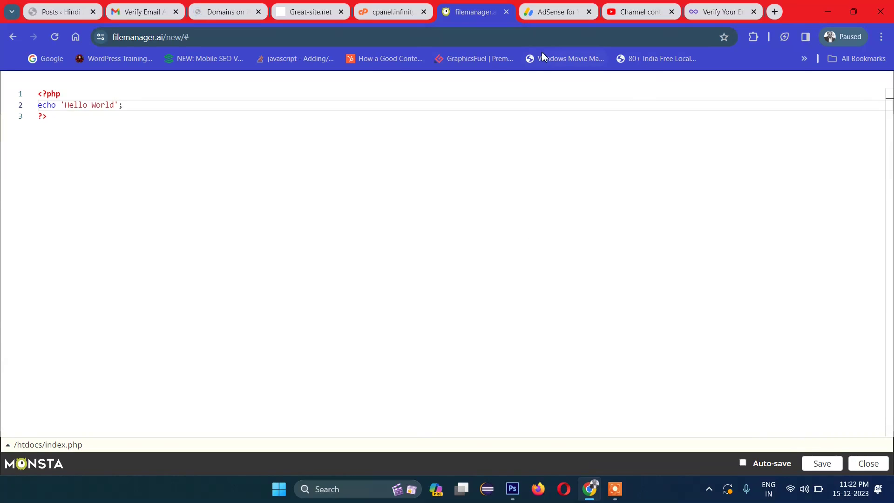
Step: Copy the tutorialrays.great-site.net address and load it in a new incognito window
{"action": "left_click", "coordinate": [321, 12]}
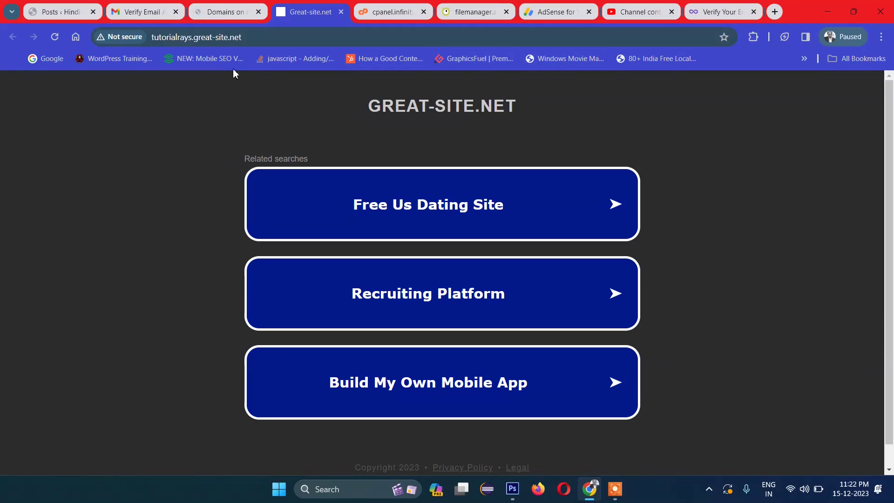
{"action": "left_click", "coordinate": [217, 37]}
{"action": "right_click", "coordinate": [213, 40]}
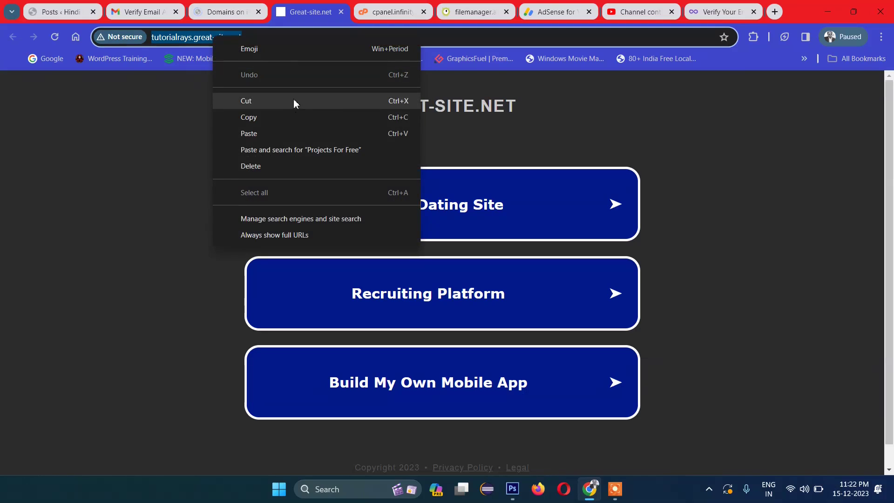
{"action": "left_click", "coordinate": [278, 118]}
{"action": "left_click", "coordinate": [880, 36]}
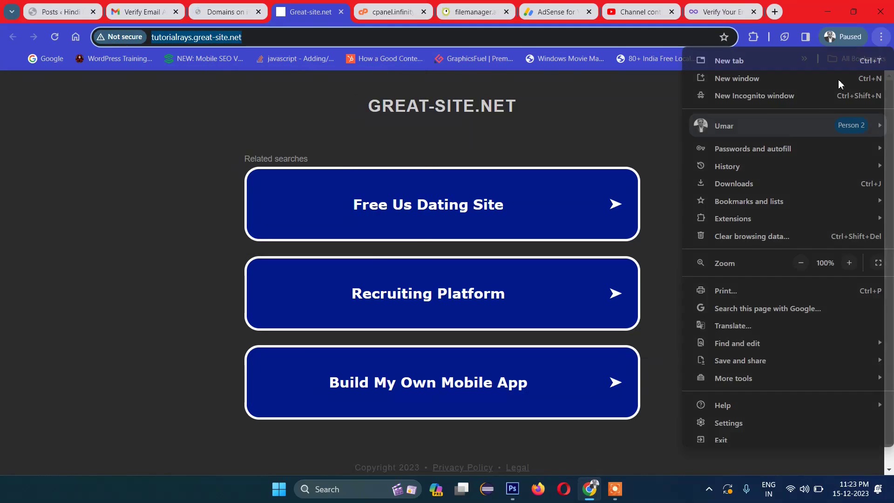
{"action": "left_click", "coordinate": [755, 96]}
{"action": "right_click", "coordinate": [263, 38]}
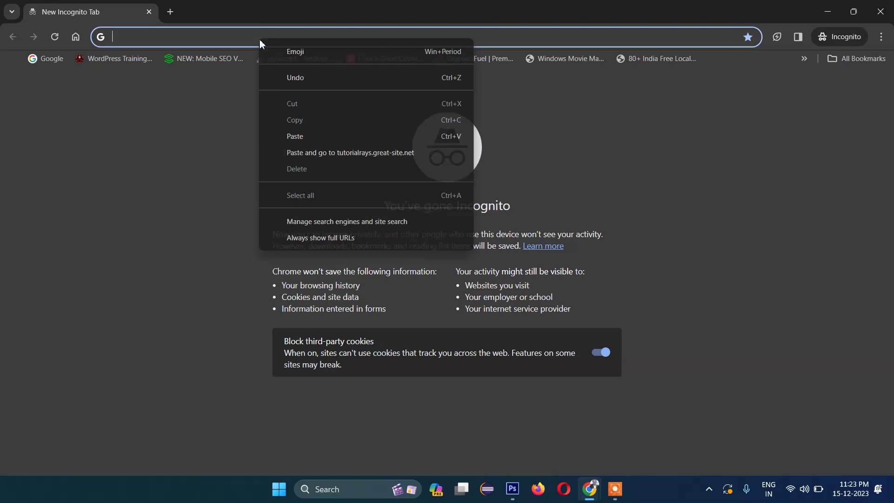
{"action": "left_click", "coordinate": [343, 159]}
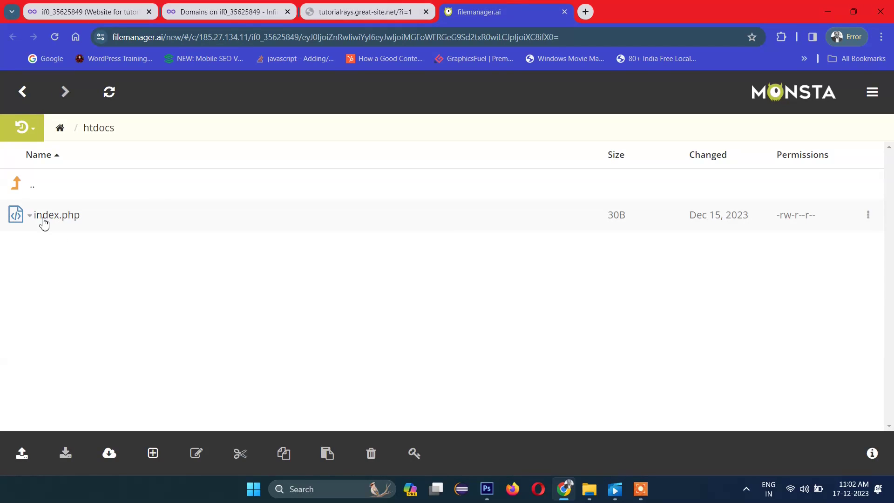
Step: Reopen index.php for editing and add $a=90; after the echo line
{"action": "right_click", "coordinate": [28, 224]}
{"action": "left_click", "coordinate": [53, 233]}
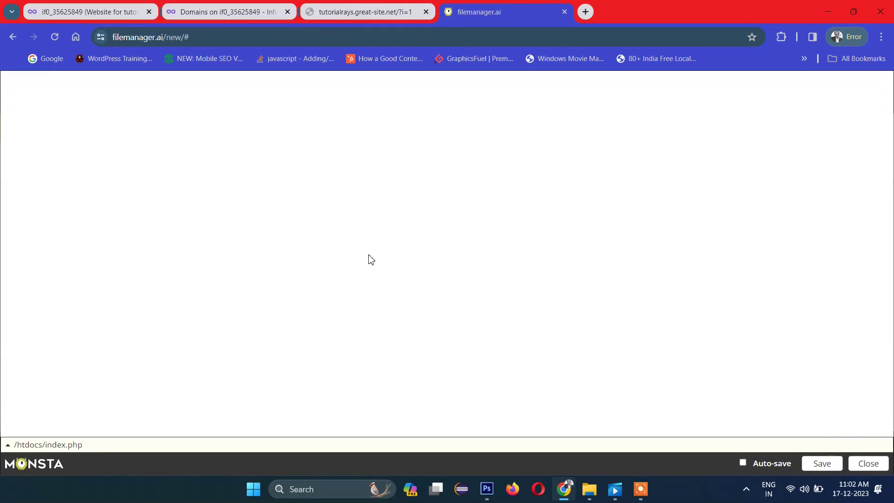
{"action": "left_click", "coordinate": [132, 120]}
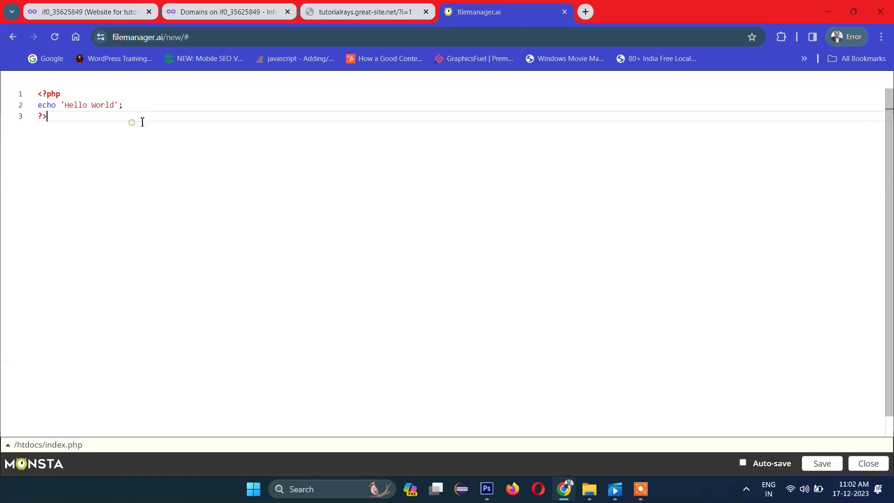
{"action": "left_click", "coordinate": [160, 108]}
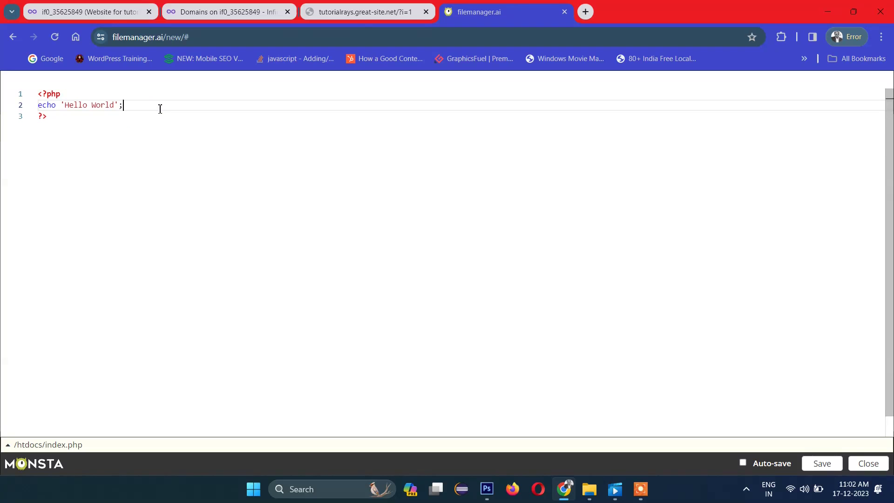
{"action": "key", "text": "Return"}
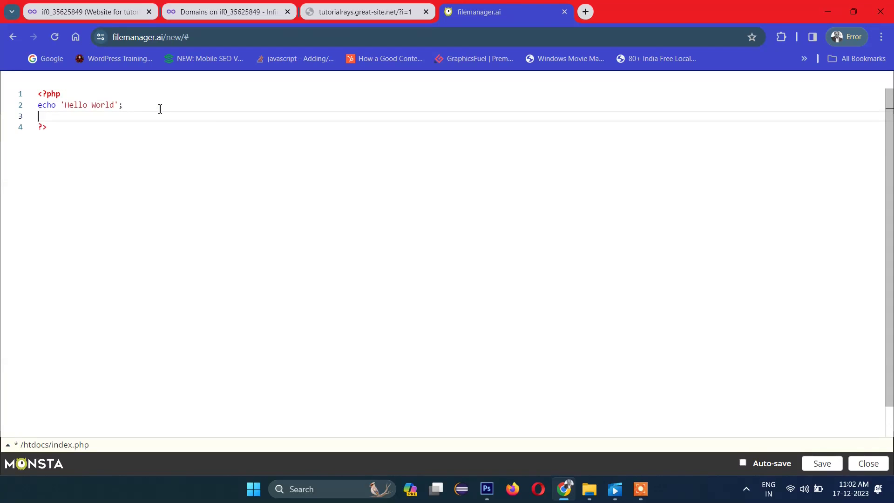
{"action": "type", "text": "$a=90;"}
Step: Add $b=50;, fixing the typo, then a line echoing $a+$b
{"action": "key", "text": "Return"}
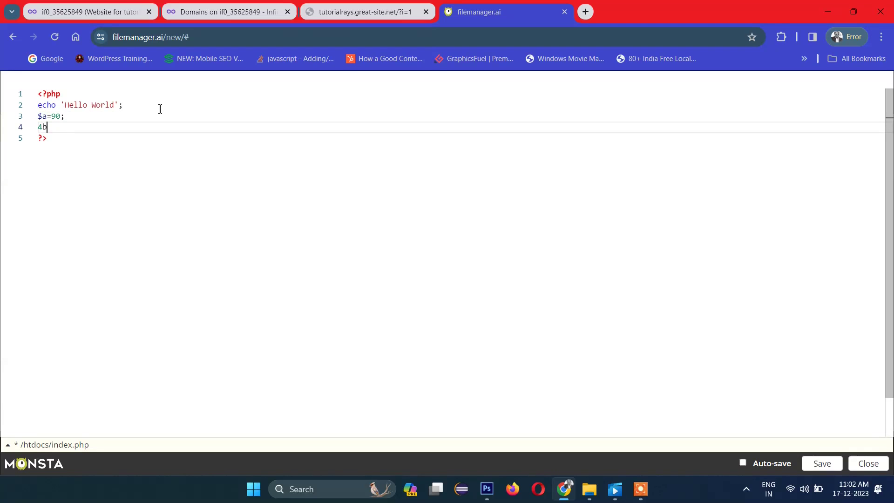
{"action": "type", "text": "4b=50;"}
{"action": "key", "text": "Return"}
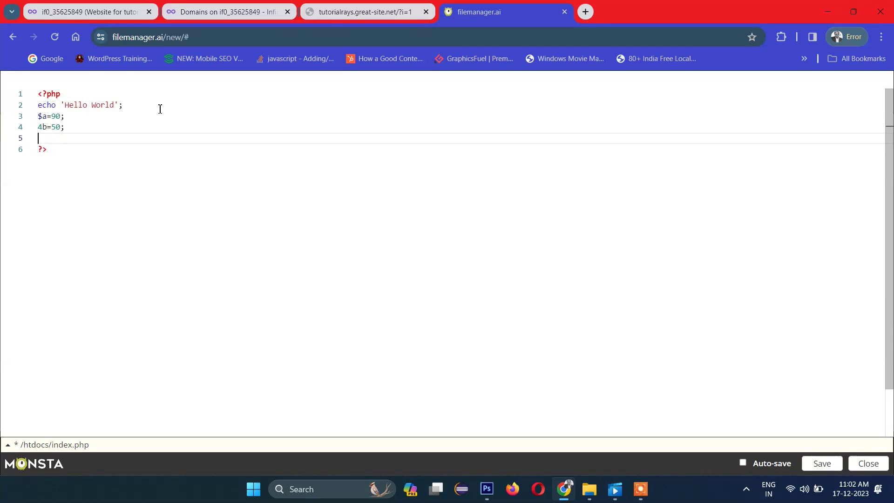
{"action": "left_click", "coordinate": [42, 126]}
{"action": "key", "text": "BackSpace"}
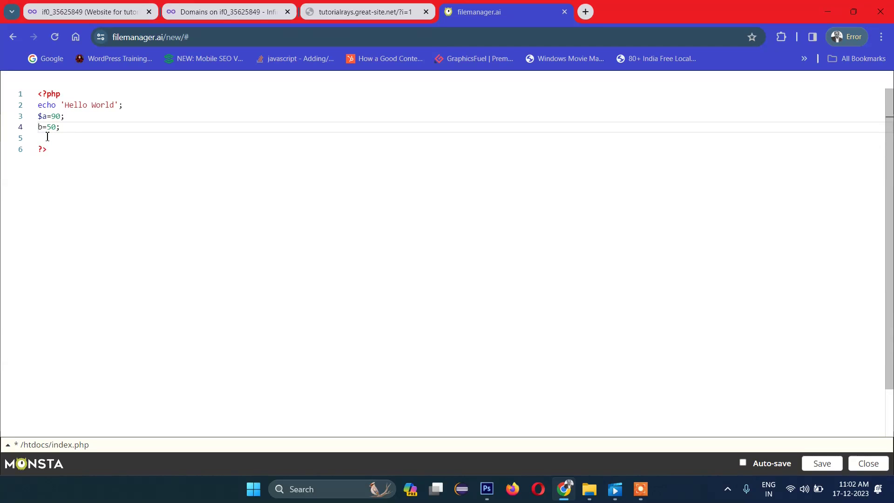
{"action": "type", "text": "$"}
{"action": "left_click", "coordinate": [126, 131]}
{"action": "key", "text": "Down"}
{"action": "key", "text": "Return"}
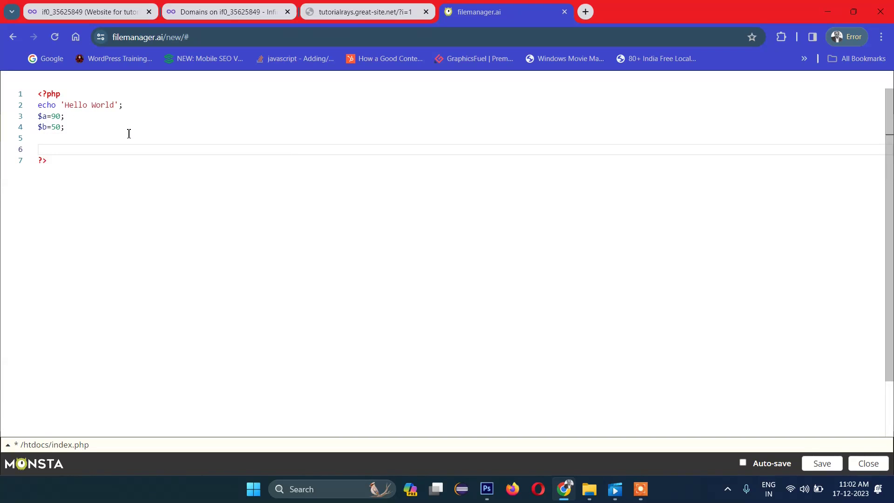
{"action": "type", "text": "e"}
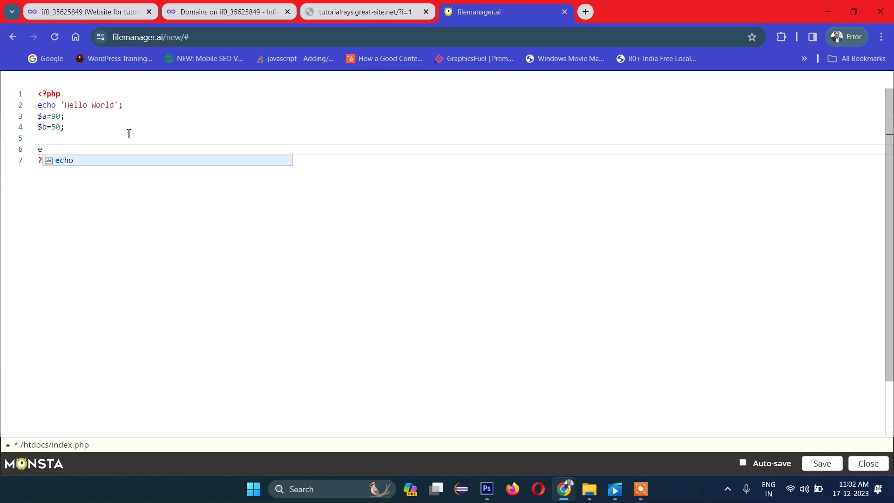
{"action": "type", "text": "cho"}
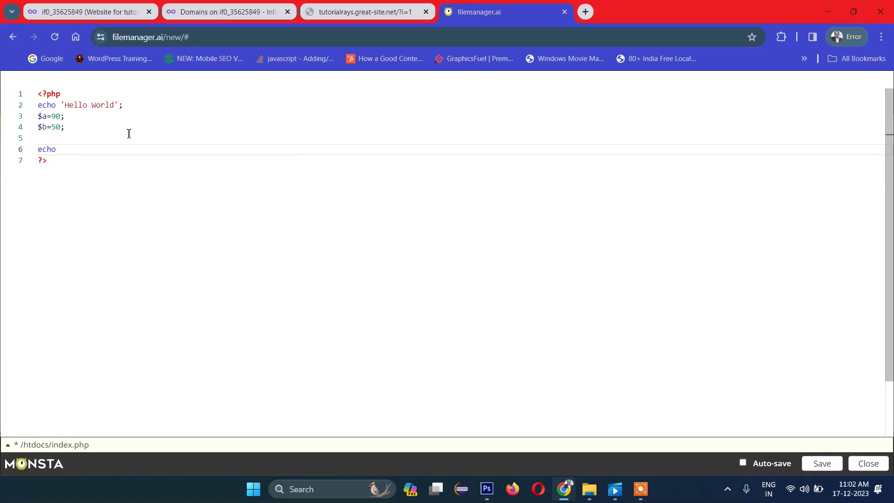
{"action": "type", "text": " $a"}
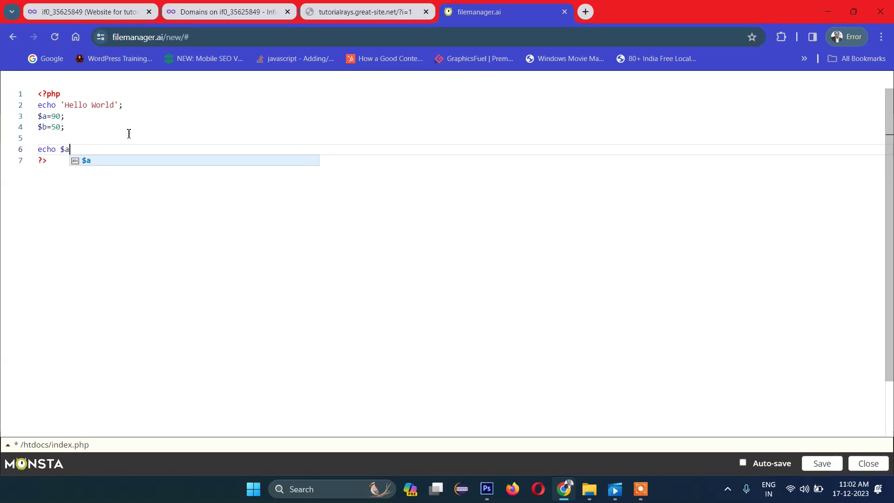
{"action": "type", "text": "+"}
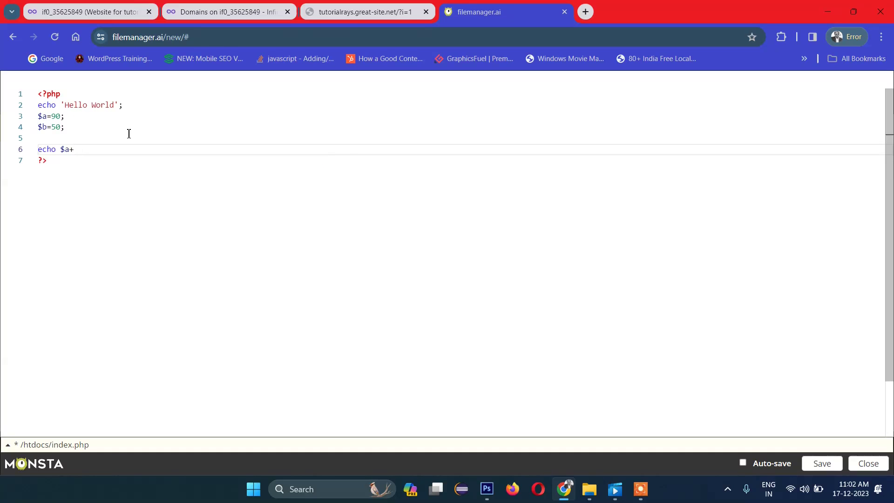
{"action": "type", "text": "$b;"}
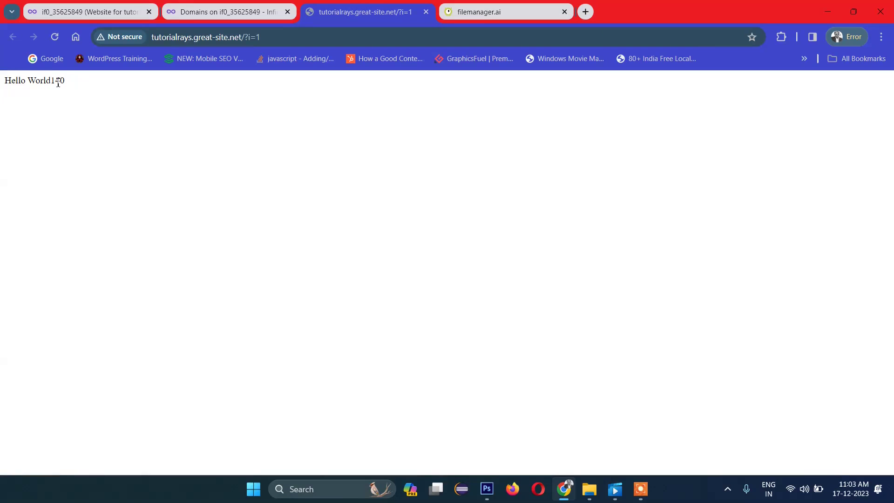
Step: Highlight the sum 140 shown after Hello World on the live site
{"action": "left_click_drag", "start_coordinate": [55, 80], "coordinate": [75, 87]}
{"action": "left_click", "coordinate": [76, 87]}
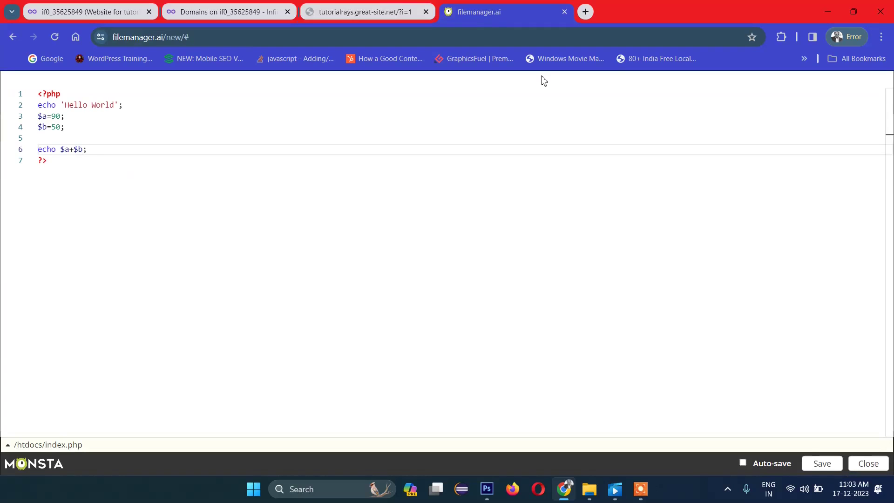
Step: Go to the account's MySQL Databases page from the InfinityFree domains tab
{"action": "left_click", "coordinate": [282, 7]}
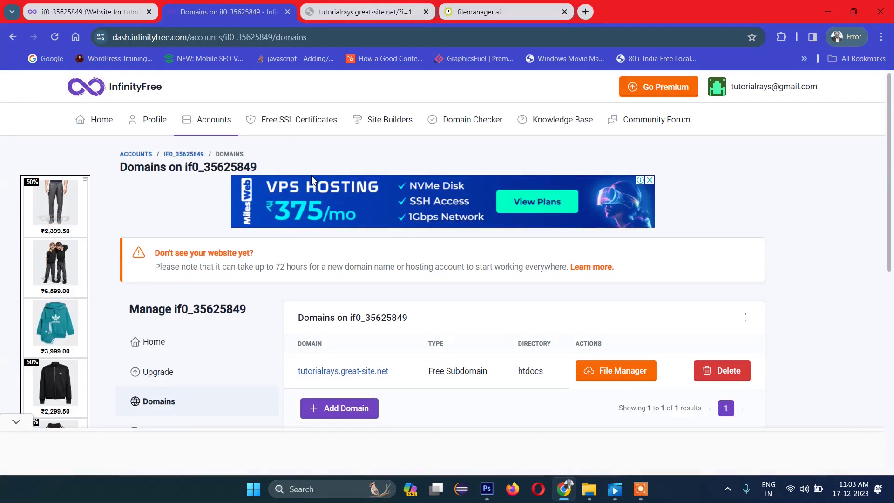
{"action": "scroll", "coordinate": [257, 285], "scroll_direction": "down", "scroll_amount": 1}
{"action": "scroll", "coordinate": [257, 285], "scroll_direction": "down", "scroll_amount": 3}
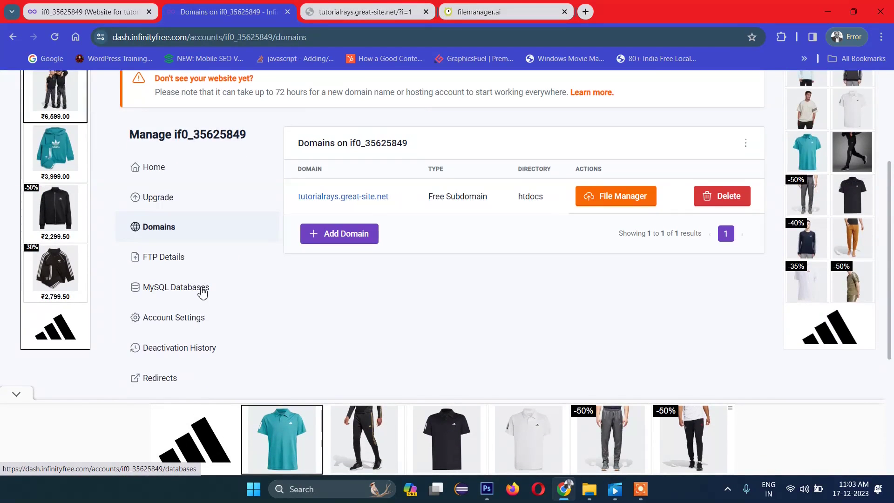
{"action": "left_click", "coordinate": [201, 289]}
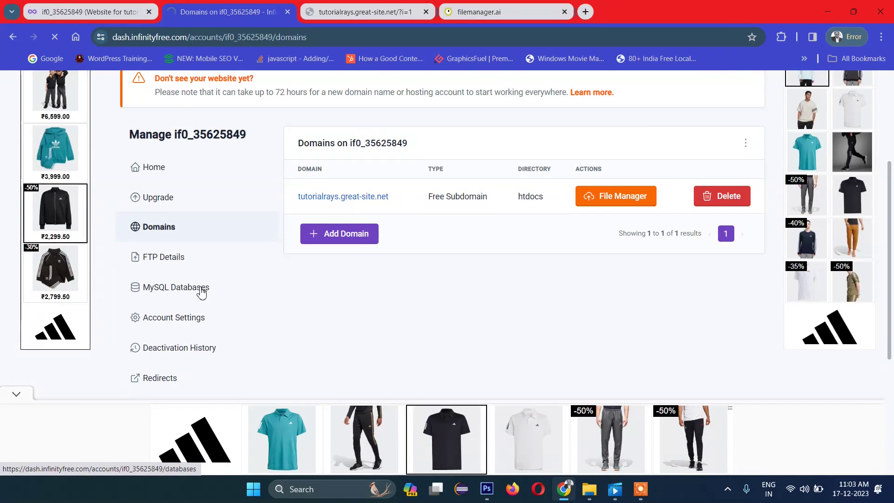
Step: Highlight the MySQL hostname sql202.infinityfree.com, port 3306 and the database name
{"action": "scroll", "coordinate": [311, 293], "scroll_direction": "down", "scroll_amount": 2}
{"action": "scroll", "coordinate": [447, 360], "scroll_direction": "down", "scroll_amount": 2}
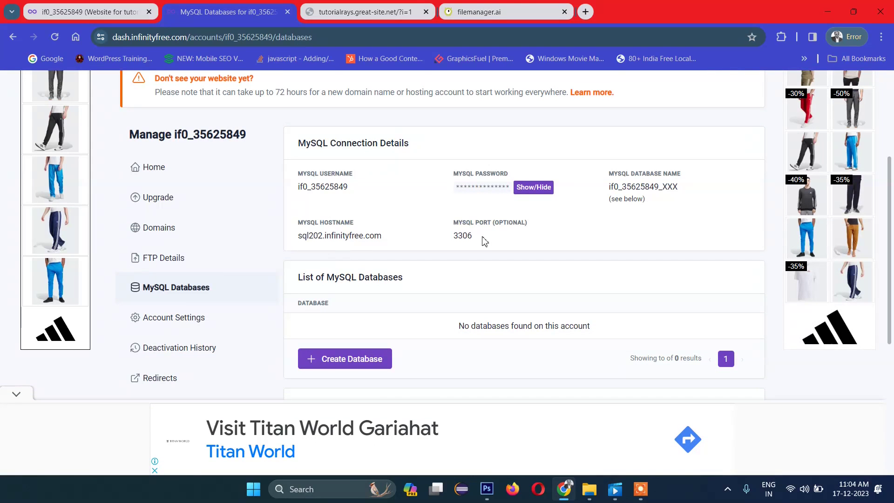
{"action": "left_click_drag", "start_coordinate": [293, 239], "coordinate": [381, 245]}
{"action": "left_click", "coordinate": [382, 246]}
{"action": "left_click_drag", "start_coordinate": [452, 235], "coordinate": [473, 235]}
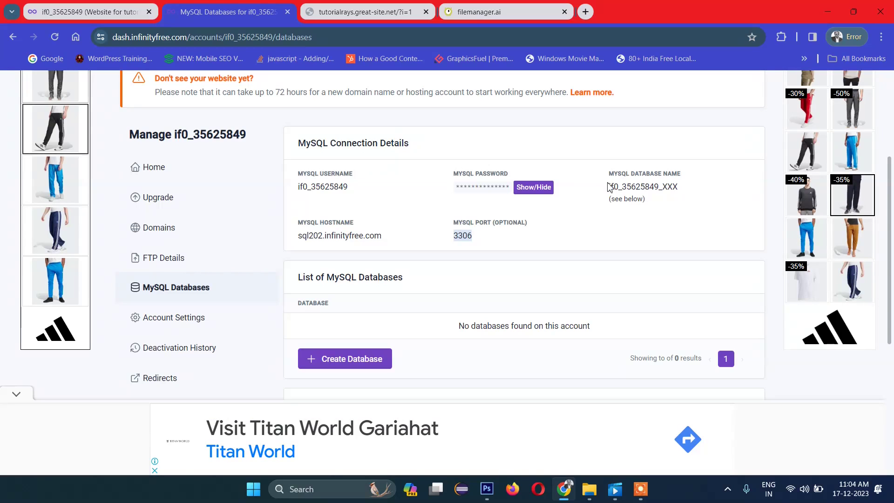
{"action": "left_click_drag", "start_coordinate": [607, 186], "coordinate": [680, 190]}
{"action": "left_click", "coordinate": [680, 190]}
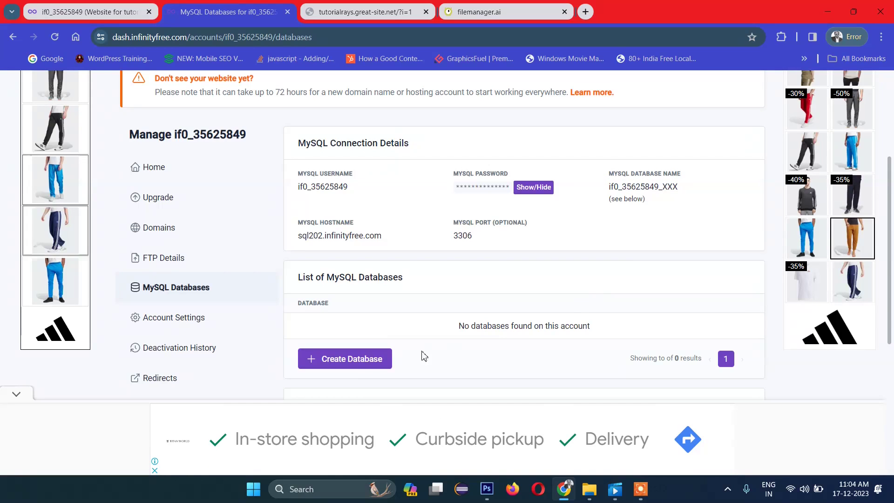
Step: Create a MySQL database named tutorialrays
{"action": "left_click", "coordinate": [370, 368]}
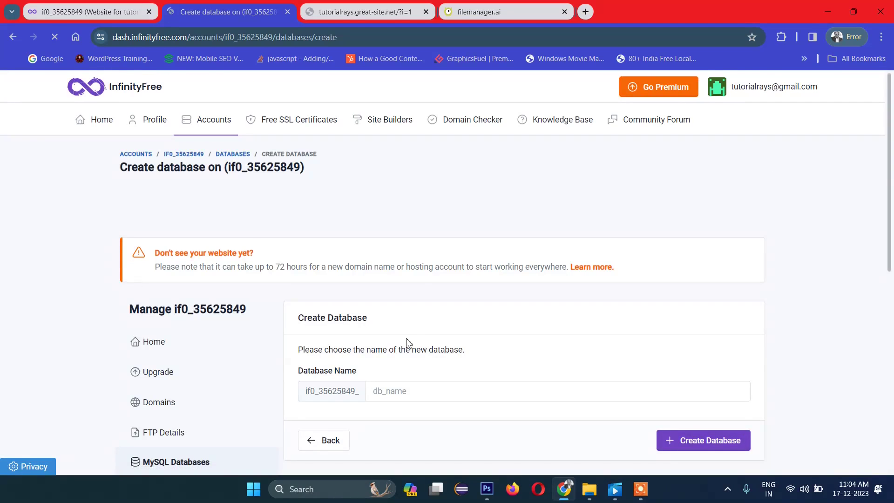
{"action": "scroll", "coordinate": [431, 324], "scroll_direction": "down", "scroll_amount": 2}
{"action": "left_click", "coordinate": [417, 274]}
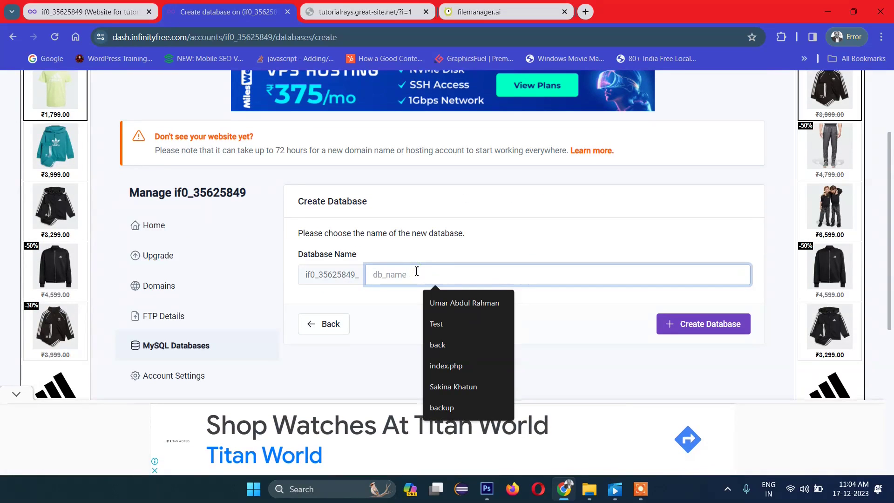
{"action": "type", "text": "tut"}
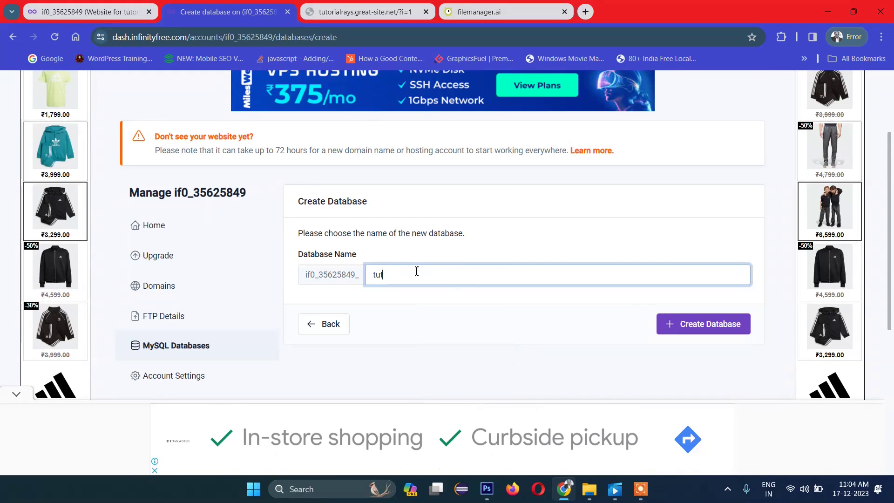
{"action": "type", "text": "orialrays"}
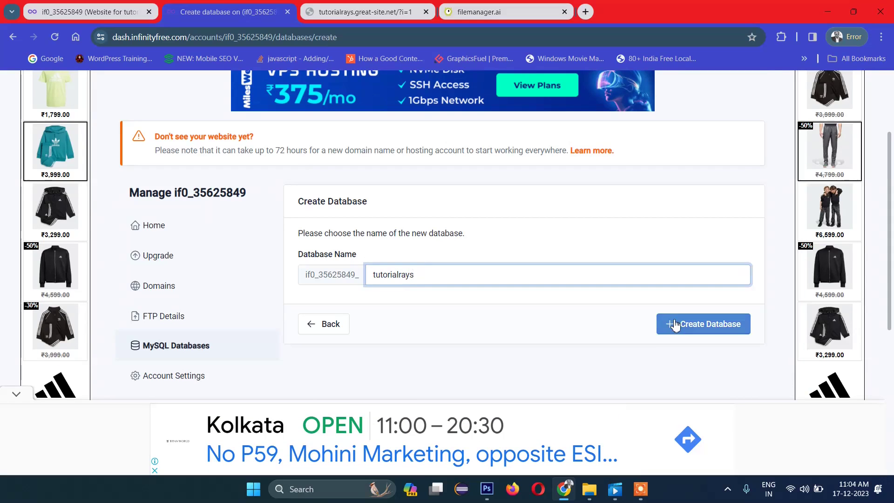
{"action": "left_click", "coordinate": [672, 323]}
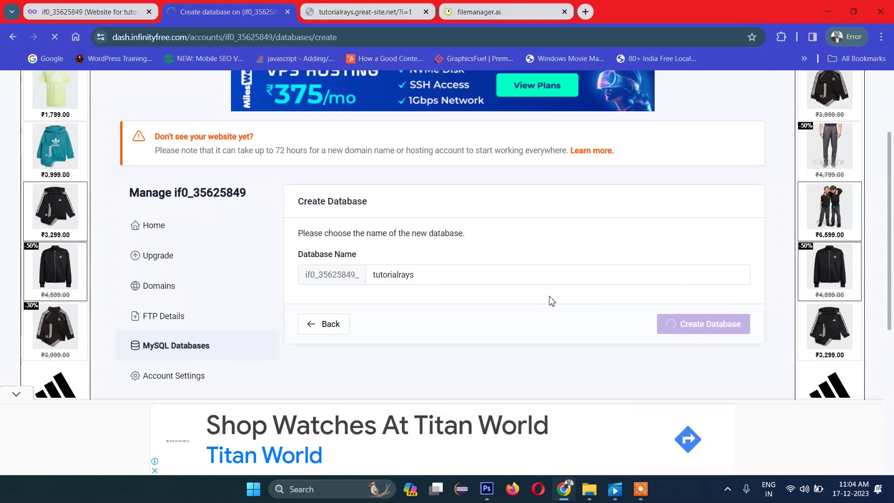
Step: Select the full name of the new _tutorialrays database
{"action": "scroll", "coordinate": [549, 298], "scroll_direction": "down", "scroll_amount": 4}
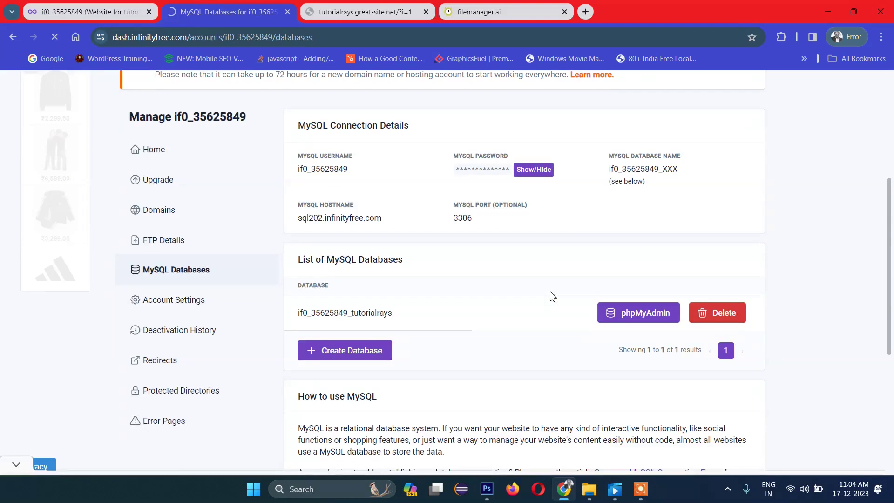
{"action": "scroll", "coordinate": [527, 298], "scroll_direction": "down", "scroll_amount": 5}
{"action": "scroll", "coordinate": [527, 298], "scroll_direction": "up", "scroll_amount": 4}
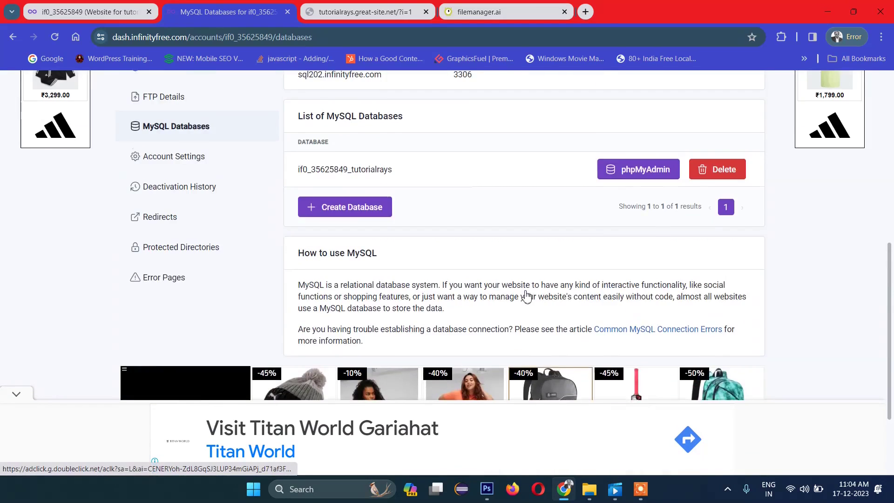
{"action": "scroll", "coordinate": [525, 295], "scroll_direction": "up", "scroll_amount": 1}
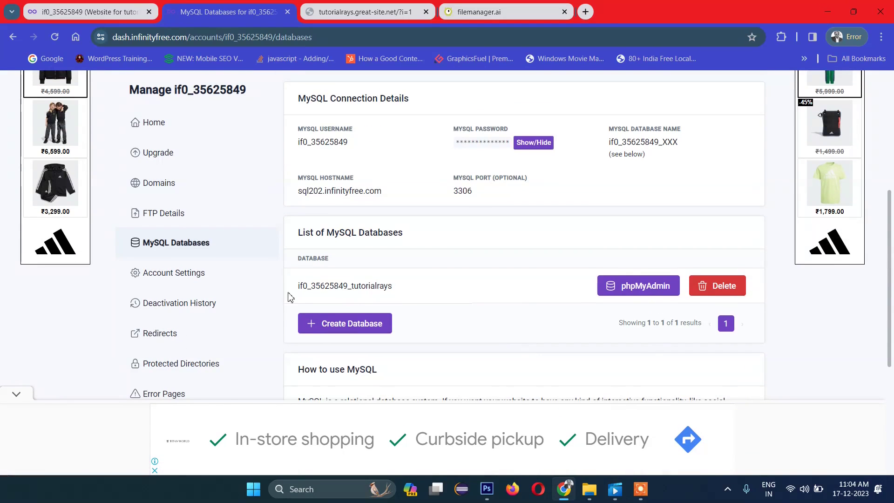
{"action": "left_click_drag", "start_coordinate": [297, 289], "coordinate": [396, 288]}
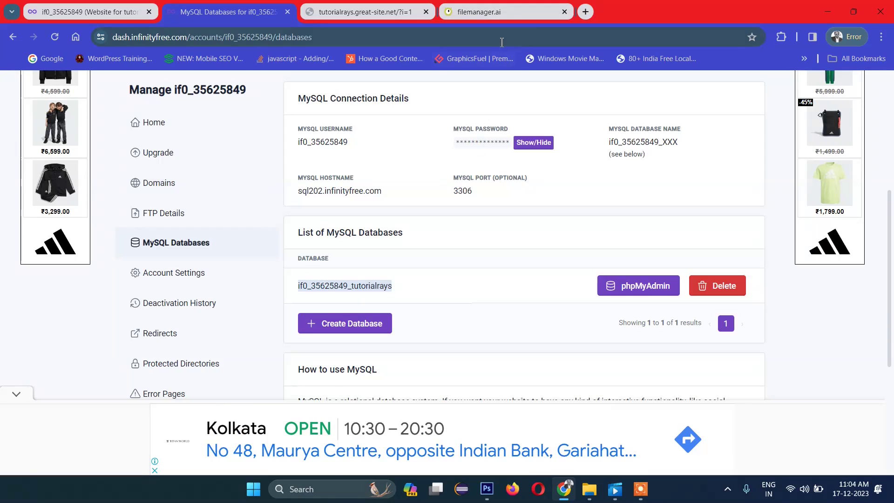
{"action": "left_click", "coordinate": [497, 13]}
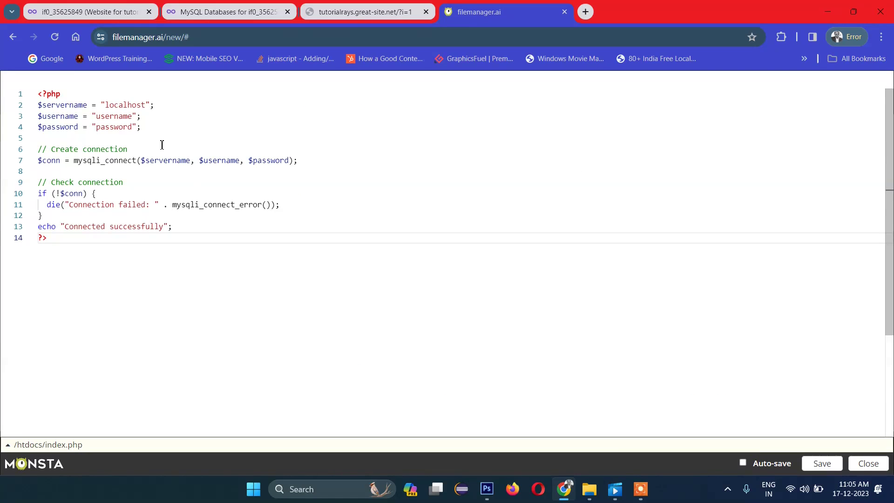
Step: In index.php, go to the end of the mysqli_select_db line 15 and add an empty line before ?>
{"action": "left_click", "coordinate": [131, 106]}
{"action": "left_click", "coordinate": [110, 116]}
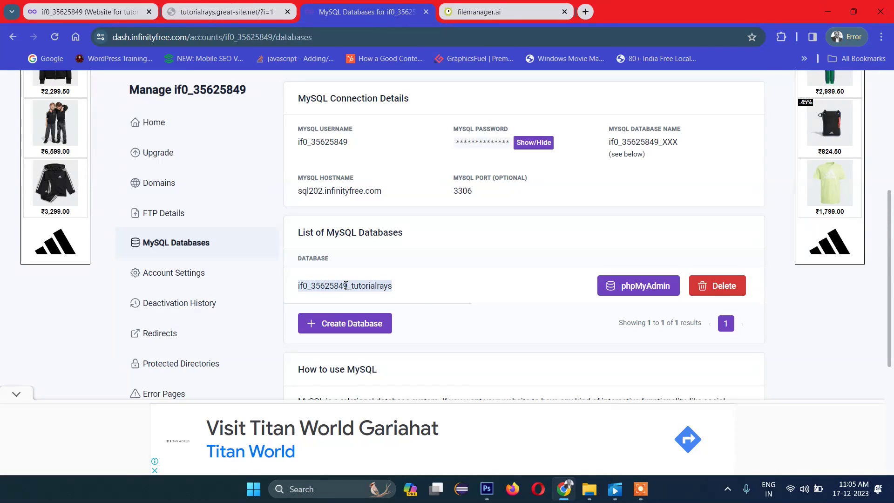
{"action": "left_click", "coordinate": [470, 13]}
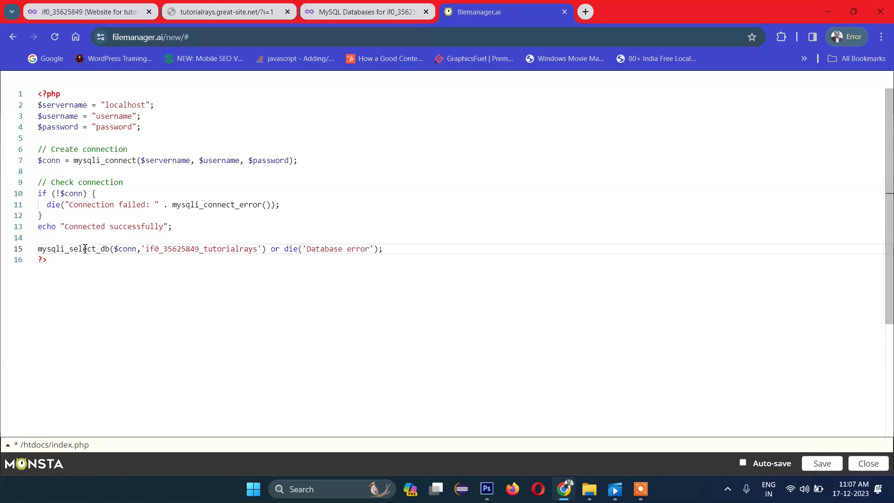
{"action": "double_click", "coordinate": [176, 250]}
{"action": "left_click", "coordinate": [179, 275]}
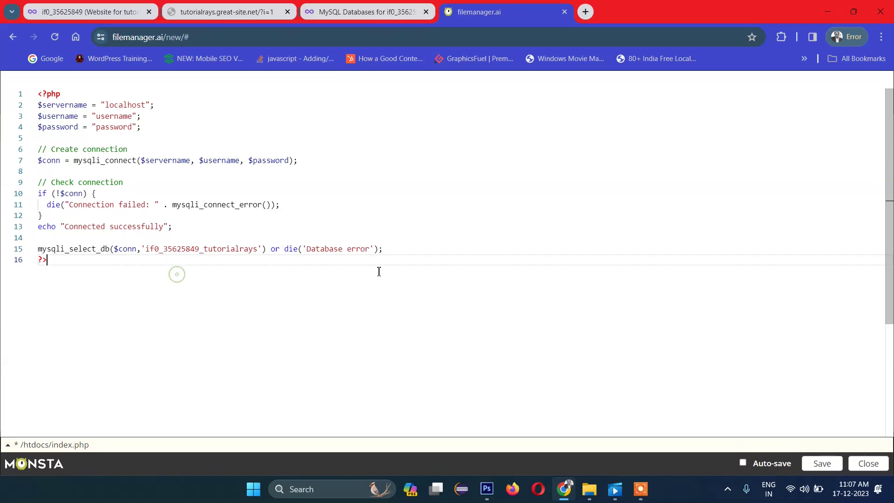
{"action": "left_click", "coordinate": [393, 251]}
{"action": "key", "text": "Return"}
Step: Replace localhost on line 2 with the MySQL hostname sql202.infinityfree.com
{"action": "double_click", "coordinate": [65, 106]}
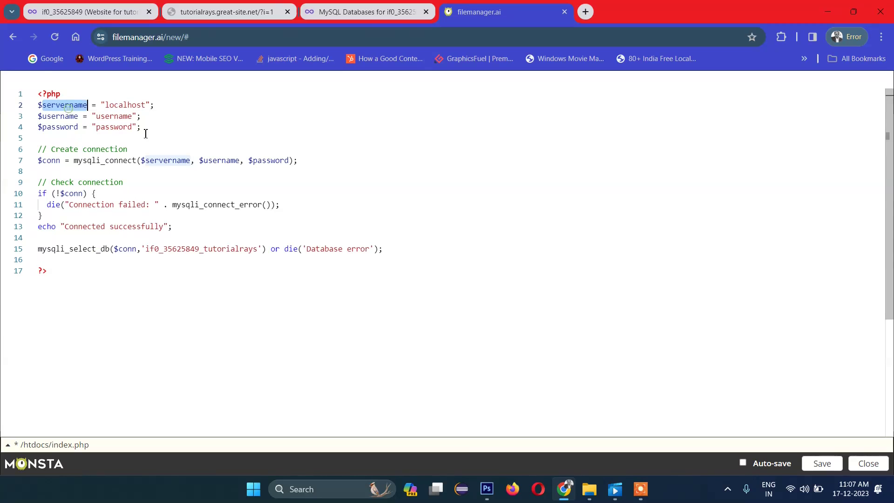
{"action": "left_click", "coordinate": [366, 12]}
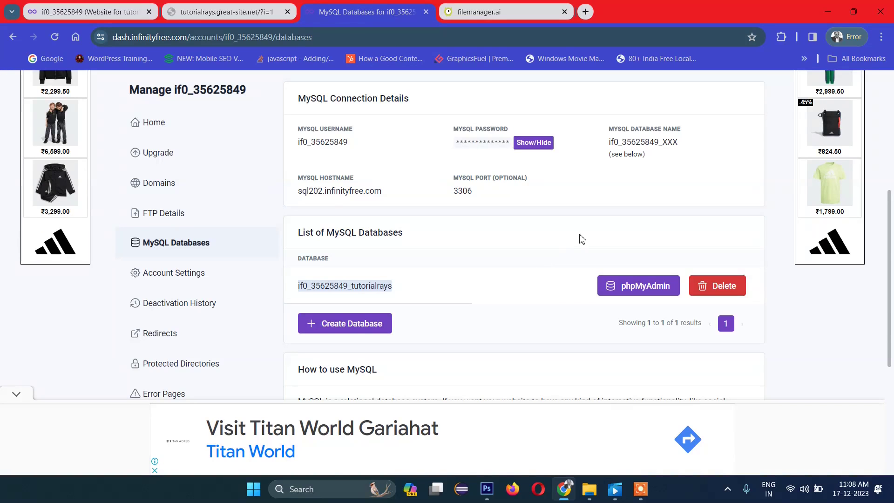
{"action": "scroll", "coordinate": [437, 250], "scroll_direction": "up", "scroll_amount": 1}
{"action": "triple_click", "coordinate": [398, 255]}
{"action": "left_click_drag", "start_coordinate": [372, 250], "coordinate": [349, 250]}
{"action": "triple_click", "coordinate": [400, 253]}
{"action": "right_click", "coordinate": [349, 250]}
{"action": "left_click", "coordinate": [355, 259]}
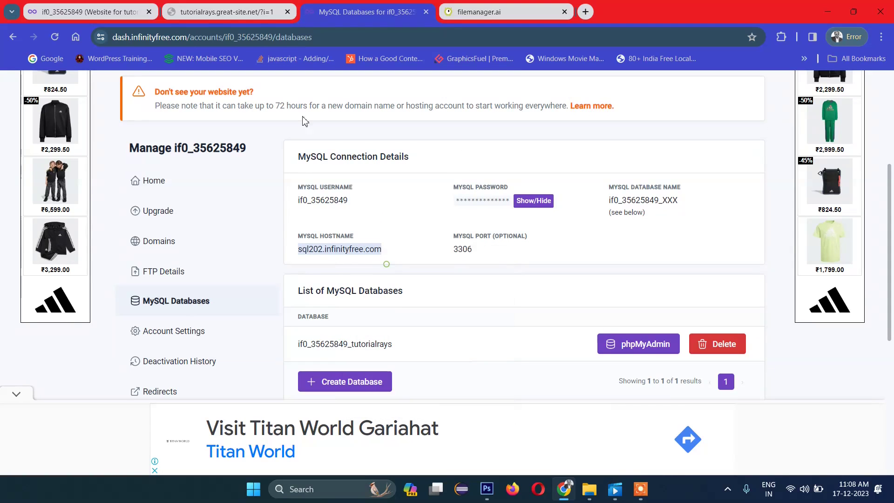
{"action": "left_click", "coordinate": [236, 9]}
{"action": "left_click", "coordinate": [156, 6]}
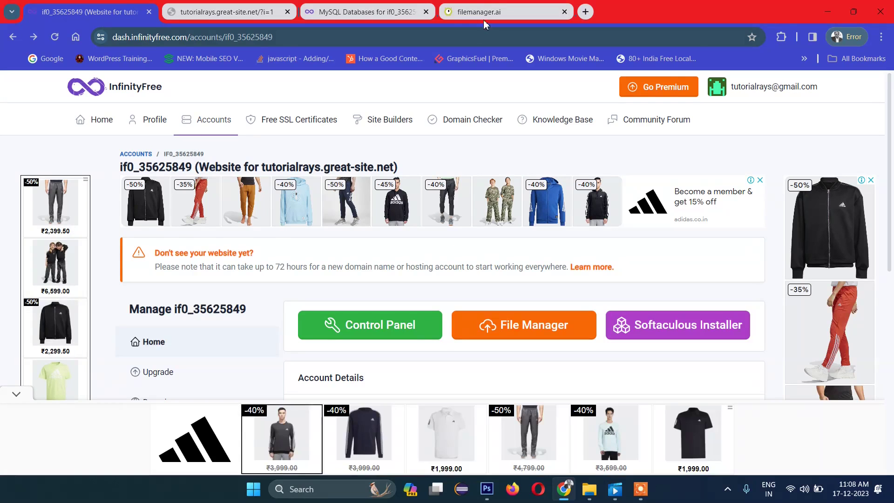
{"action": "left_click", "coordinate": [512, 11]}
{"action": "double_click", "coordinate": [121, 105]}
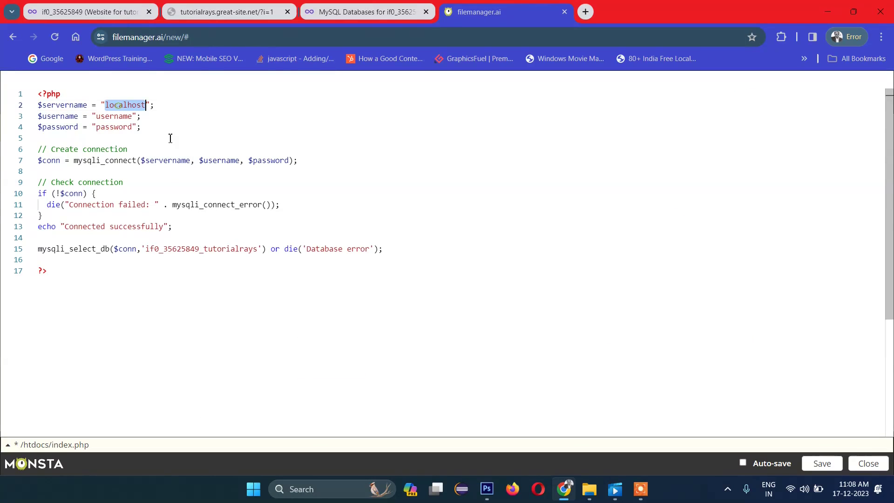
{"action": "key", "text": "ctrl+v"}
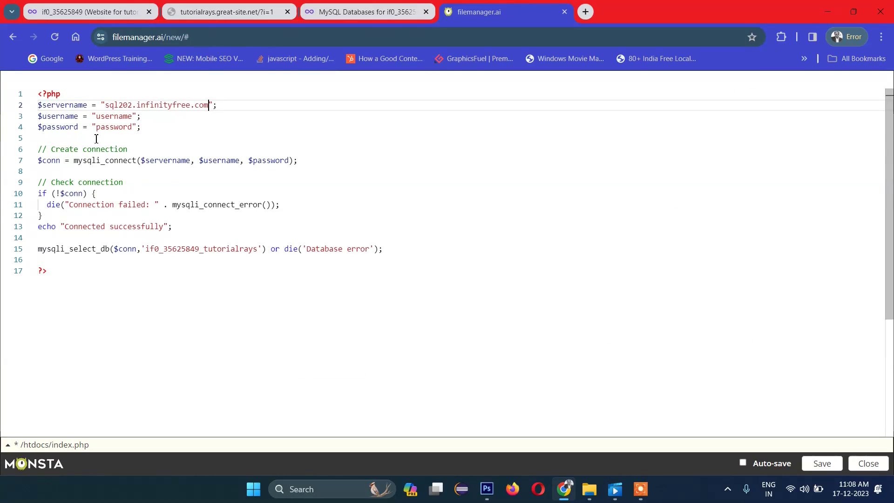
Step: Replace the placeholder username on line 3 with the account's MySQL username
{"action": "left_click", "coordinate": [367, 12]}
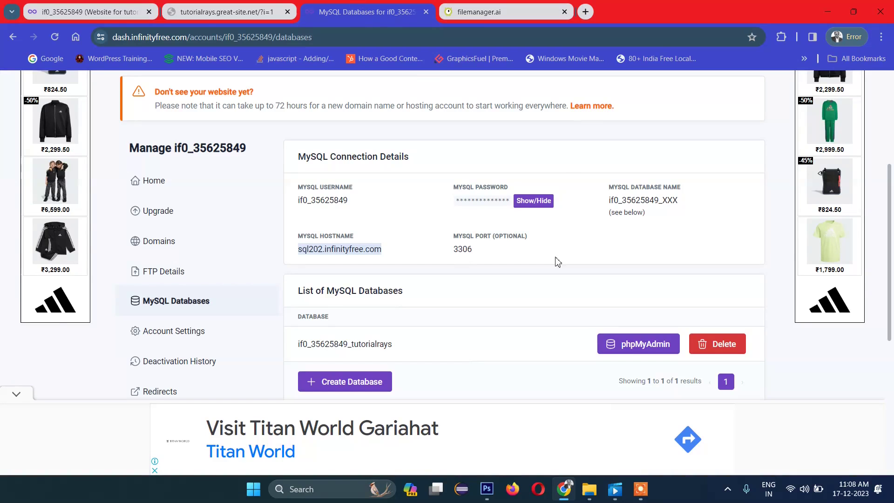
{"action": "double_click", "coordinate": [325, 201]}
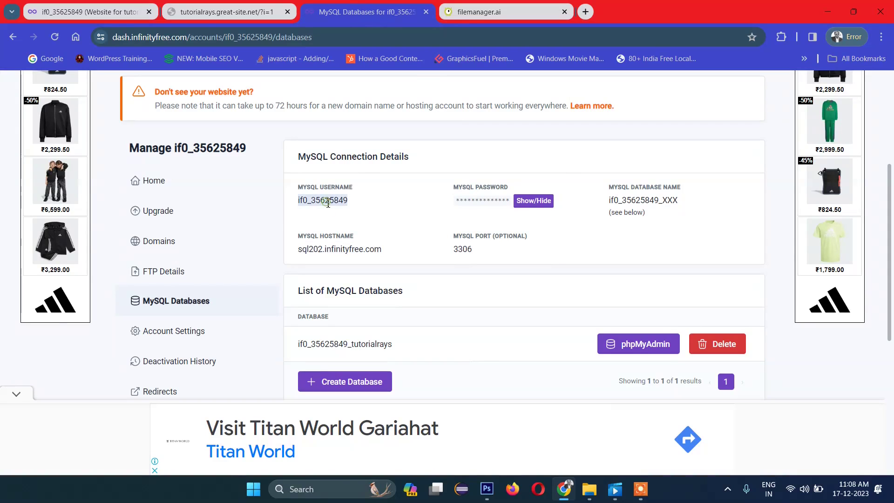
{"action": "left_click", "coordinate": [502, 12]}
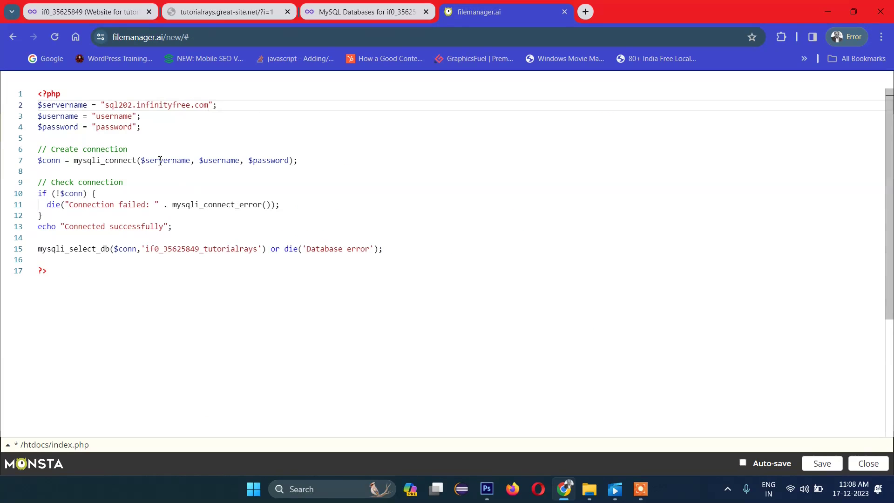
{"action": "double_click", "coordinate": [120, 121]}
{"action": "key", "text": "ctrl+v"}
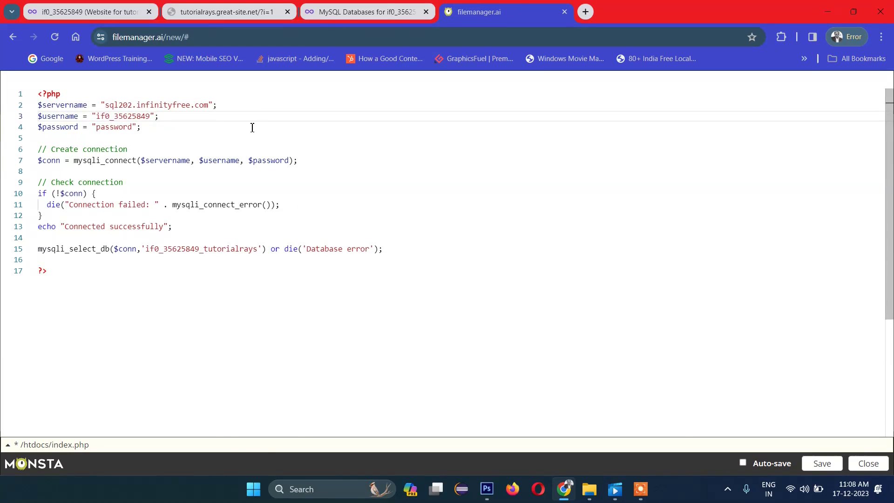
Step: Put the MySQL password on line 4 and save index.php
{"action": "left_click", "coordinate": [367, 12]}
{"action": "left_click", "coordinate": [533, 201]}
{"action": "double_click", "coordinate": [483, 203]}
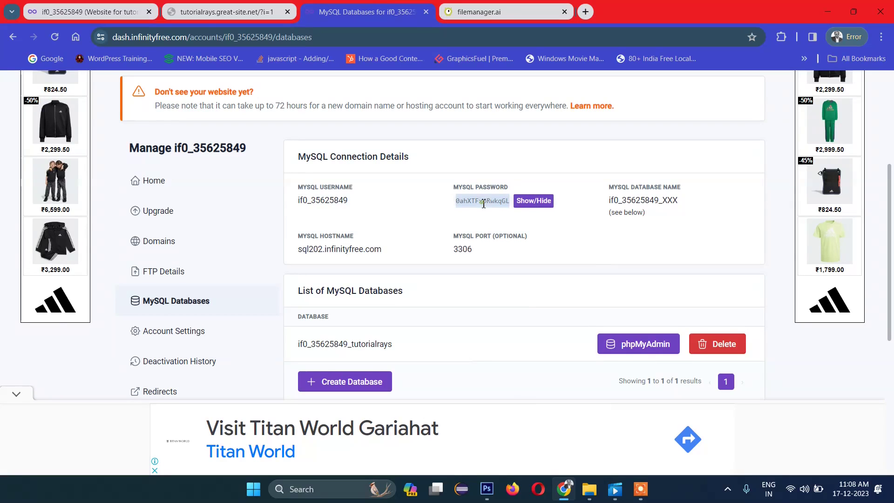
{"action": "left_click", "coordinate": [506, 14]}
{"action": "double_click", "coordinate": [119, 128]}
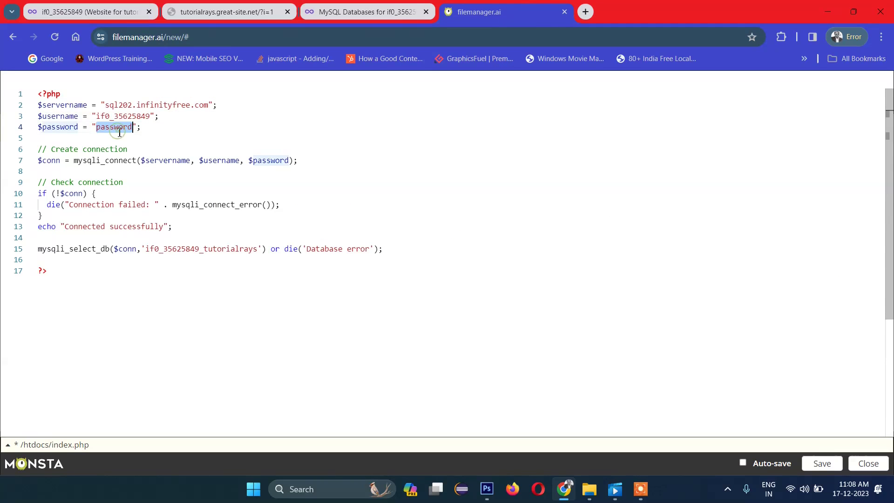
{"action": "key", "text": "ctrl+v"}
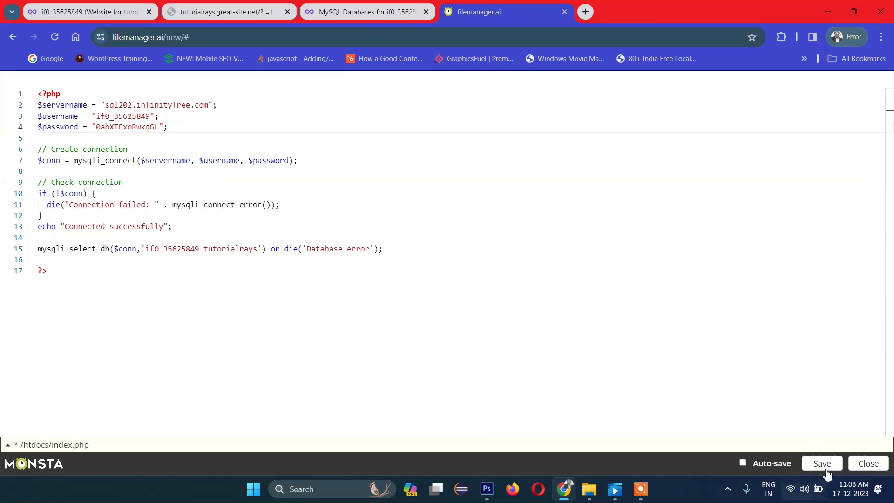
{"action": "left_click", "coordinate": [822, 463]}
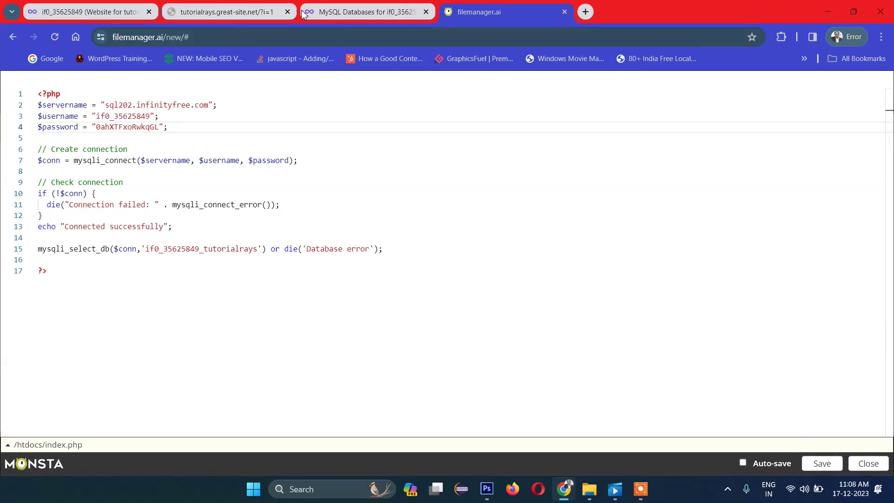
Step: Reload the live site and highlight its 'Connected successfully' message
{"action": "left_click", "coordinate": [239, 13]}
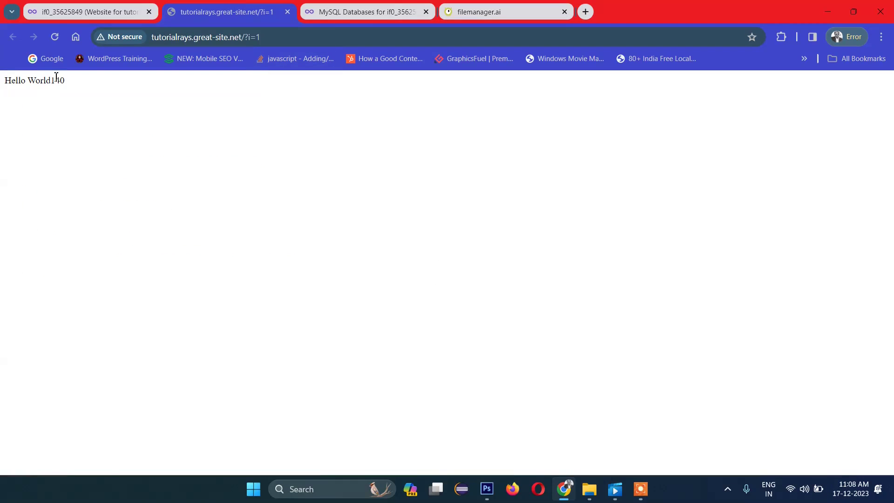
{"action": "left_click", "coordinate": [56, 41]}
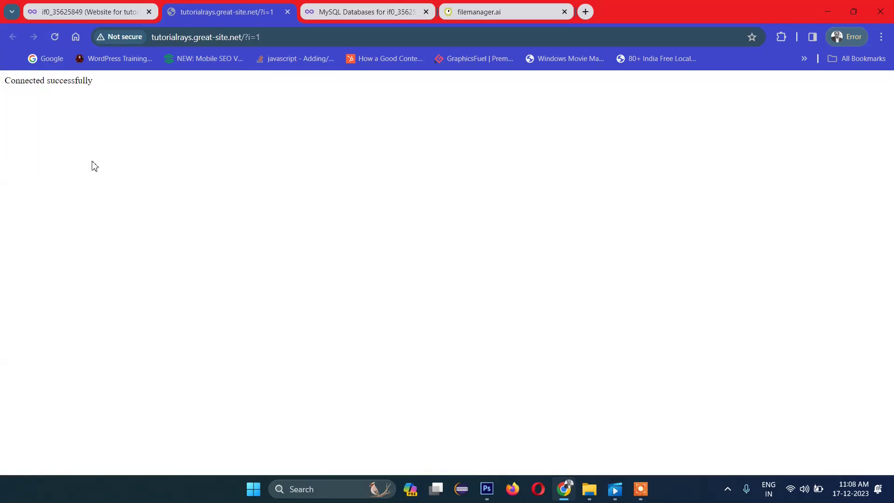
{"action": "left_click_drag", "start_coordinate": [135, 82], "coordinate": [16, 81]}
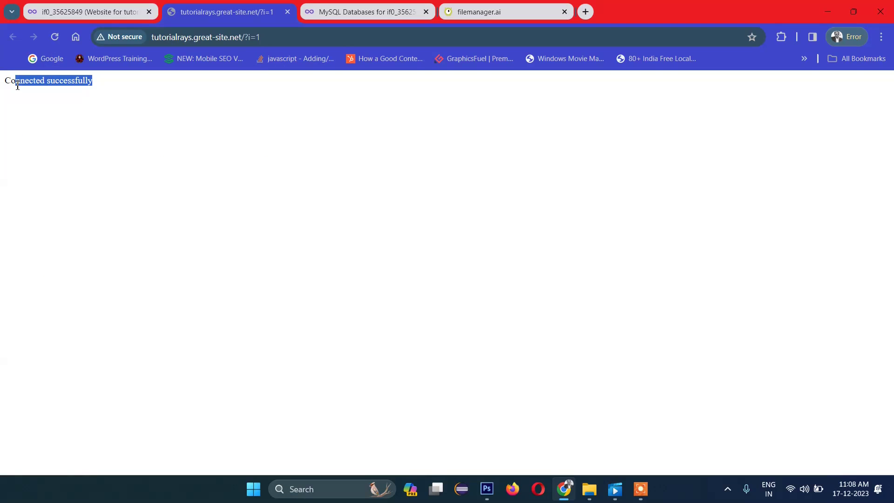
{"action": "left_click", "coordinate": [54, 120]}
{"action": "triple_click", "coordinate": [156, 88]}
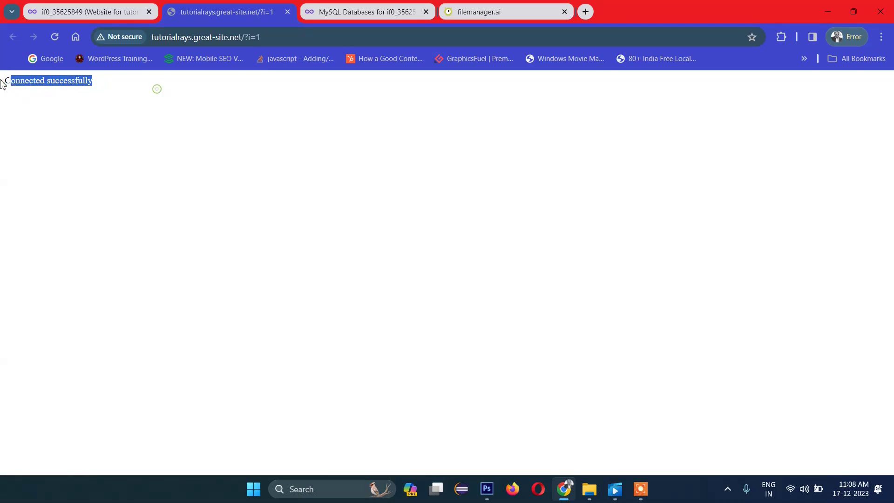
{"action": "left_click", "coordinate": [128, 121]}
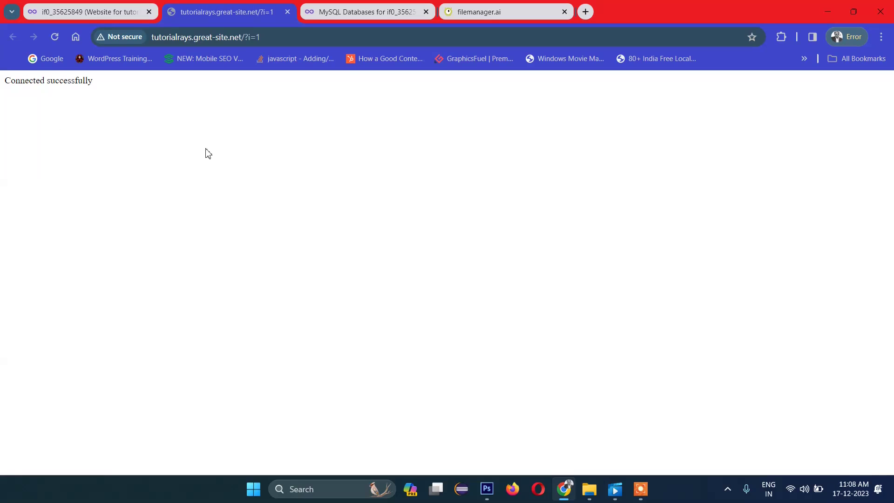
{"action": "left_click", "coordinate": [365, 15]}
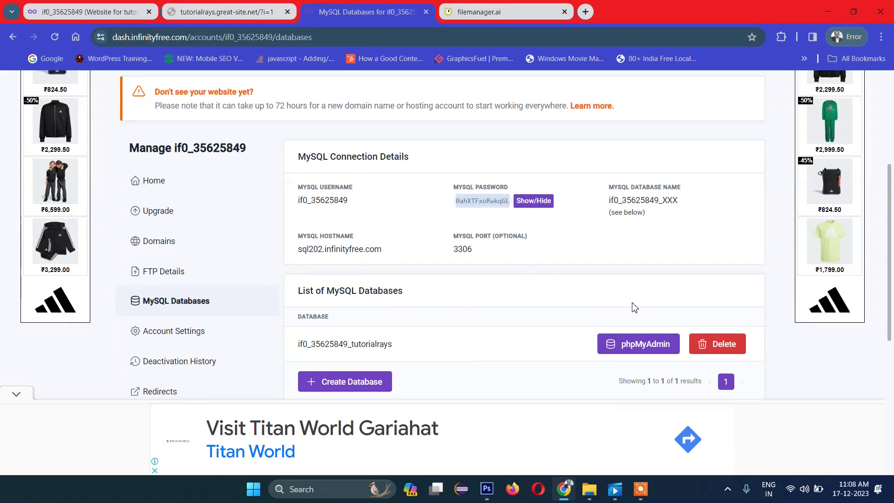
Step: Open phpMyAdmin for the tutorialrays database and start a 4-column table named students
{"action": "left_click", "coordinate": [618, 346]}
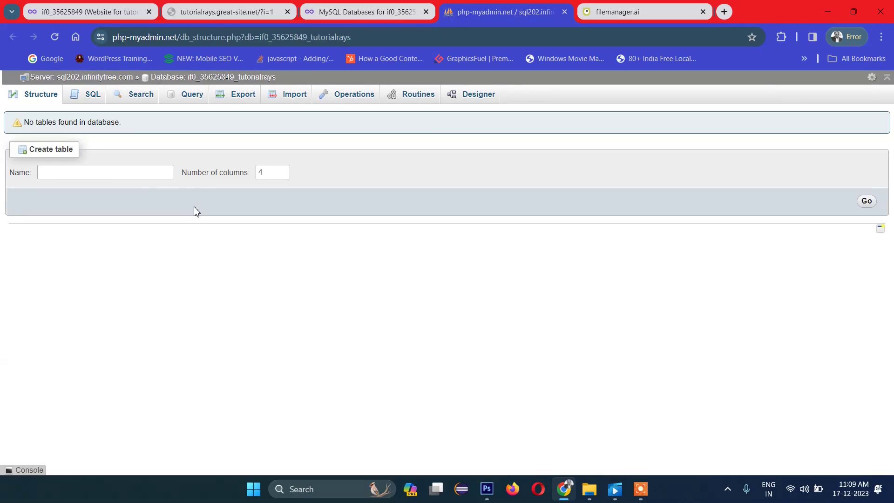
{"action": "left_click", "coordinate": [108, 173]}
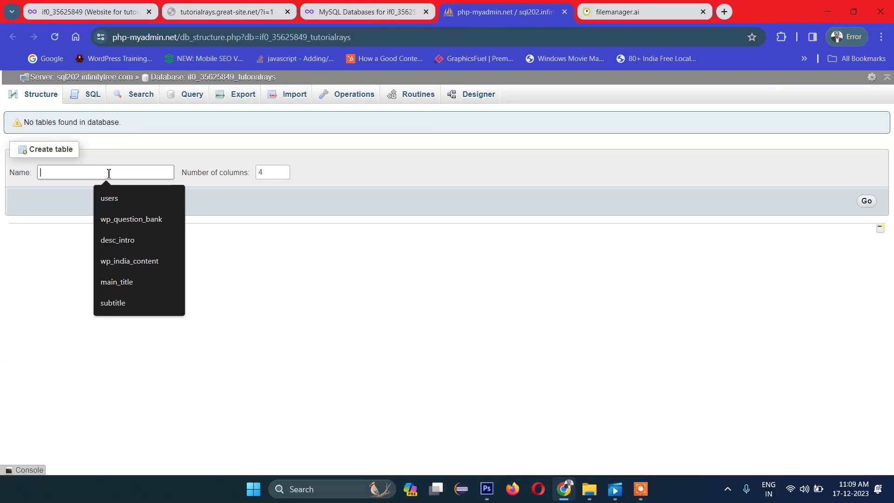
{"action": "type", "text": "s"}
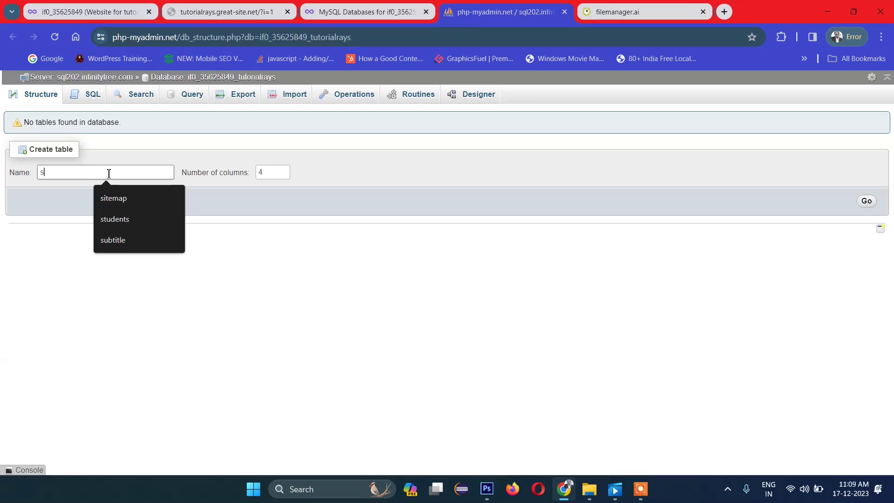
{"action": "type", "text": "tu"}
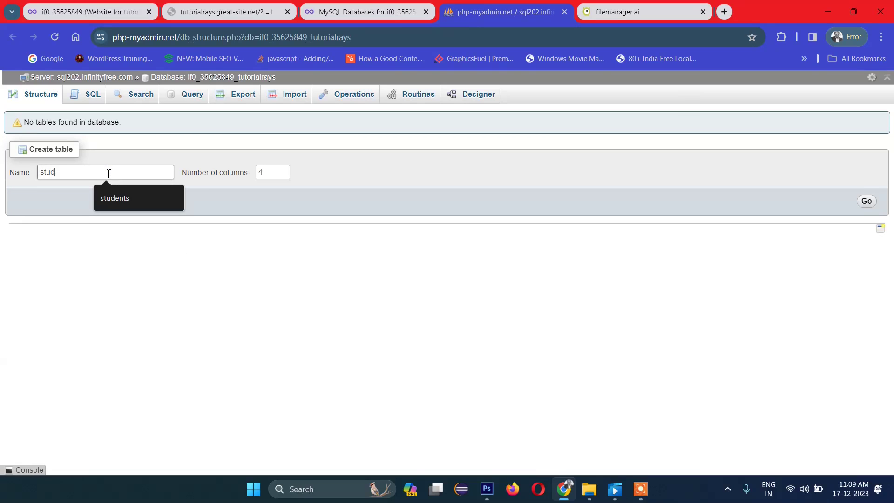
{"action": "type", "text": "d"}
{"action": "left_click", "coordinate": [124, 199]}
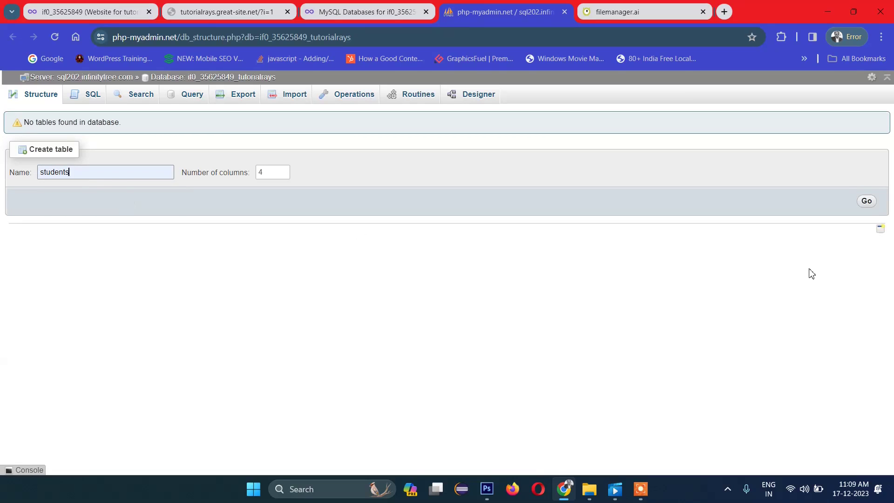
{"action": "left_click", "coordinate": [867, 203]}
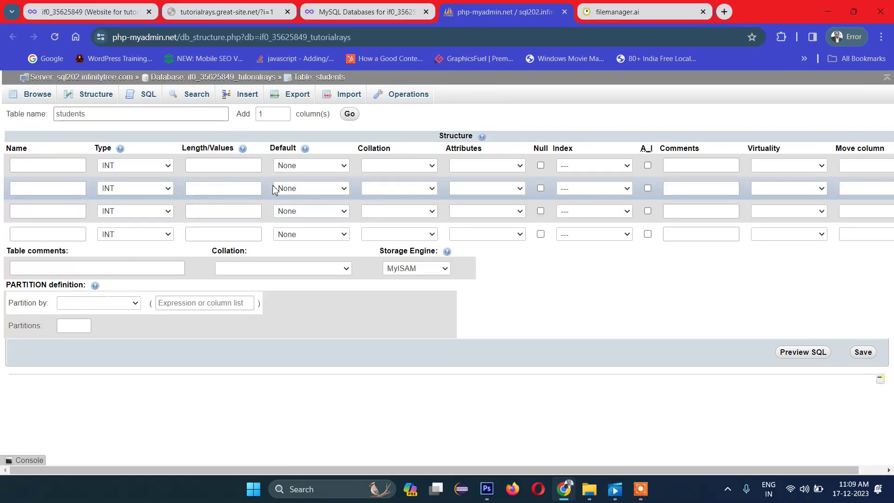
Step: Name the columns id, first_name, last_name and email, making id the auto-increment primary key
{"action": "left_click", "coordinate": [74, 165]}
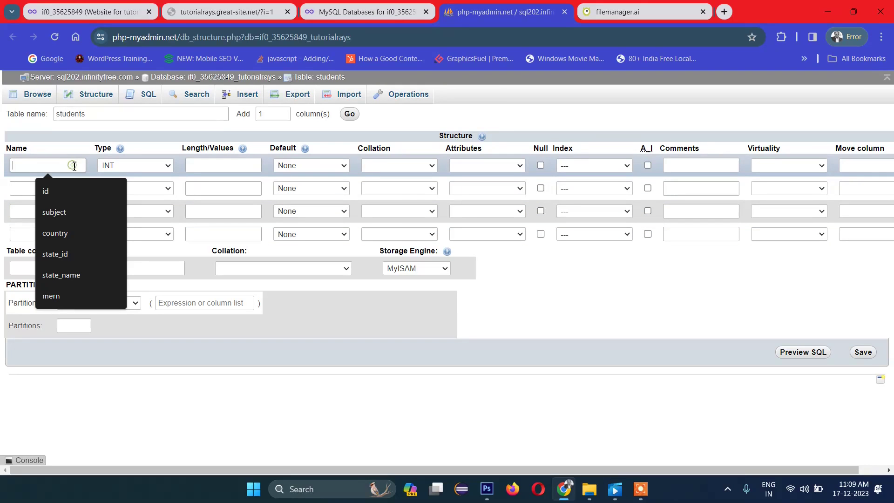
{"action": "left_click", "coordinate": [68, 192]}
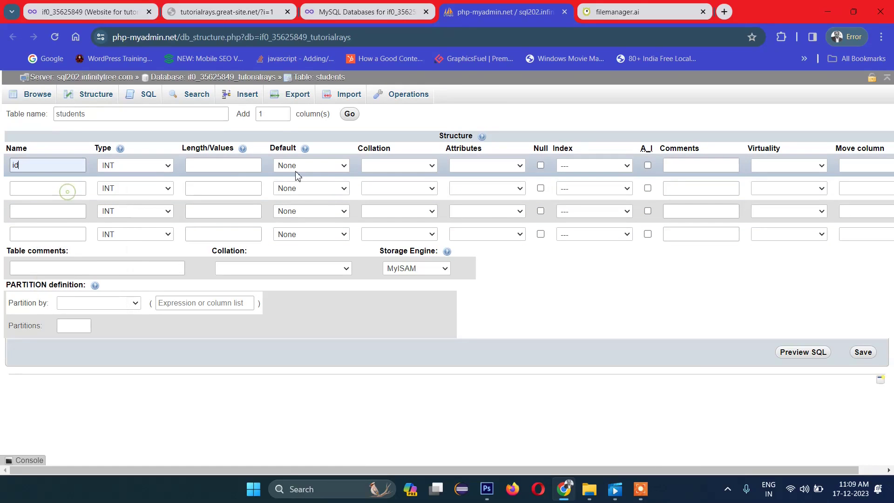
{"action": "left_click", "coordinate": [646, 165]}
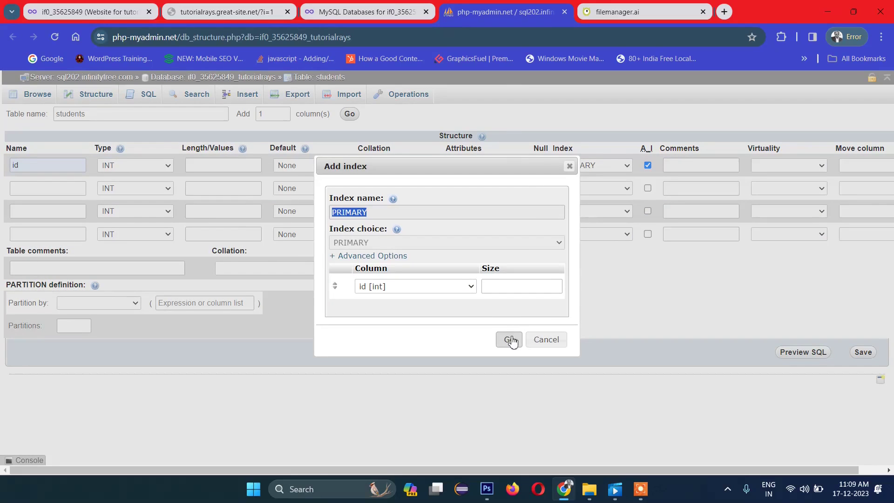
{"action": "left_click", "coordinate": [509, 339]}
{"action": "left_click", "coordinate": [56, 195]}
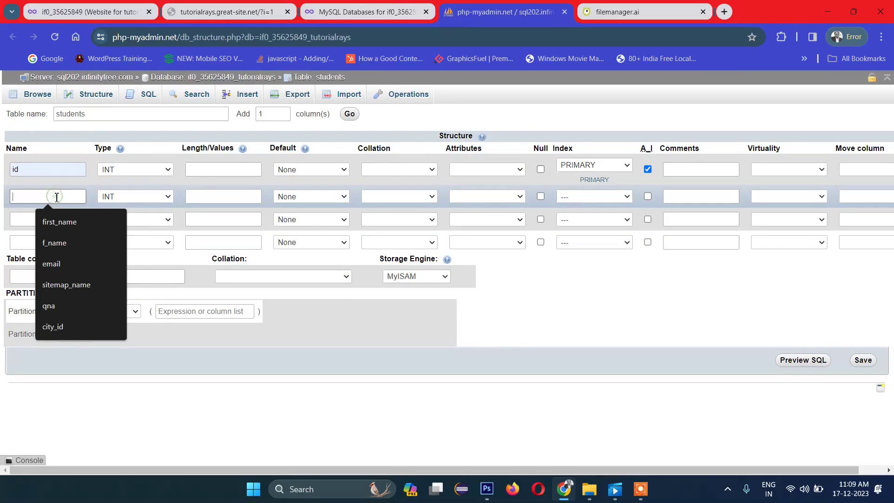
{"action": "left_click", "coordinate": [60, 224]}
{"action": "left_click", "coordinate": [63, 223]}
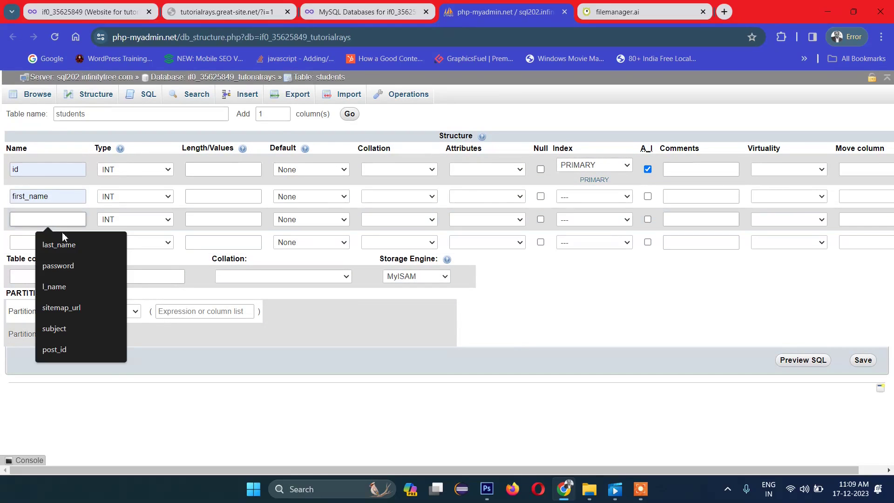
{"action": "left_click", "coordinate": [59, 244]}
{"action": "left_click", "coordinate": [51, 242]}
{"action": "left_click", "coordinate": [59, 269]}
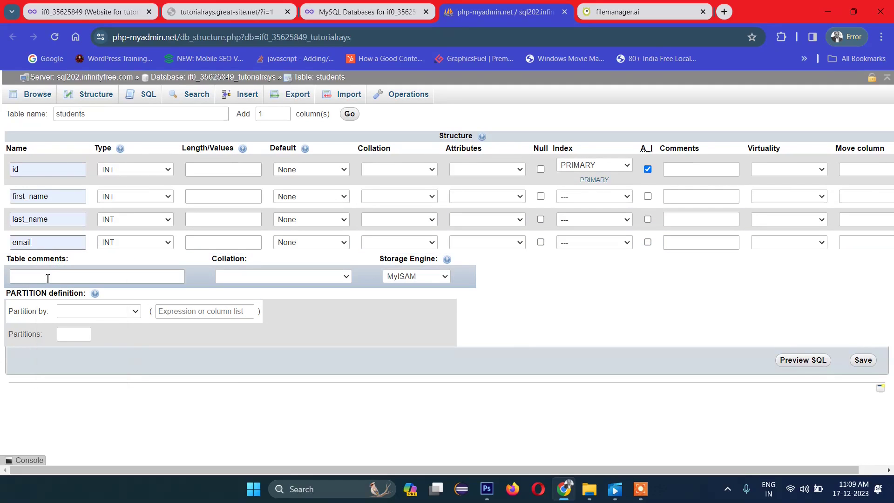
{"action": "left_click", "coordinate": [46, 272]}
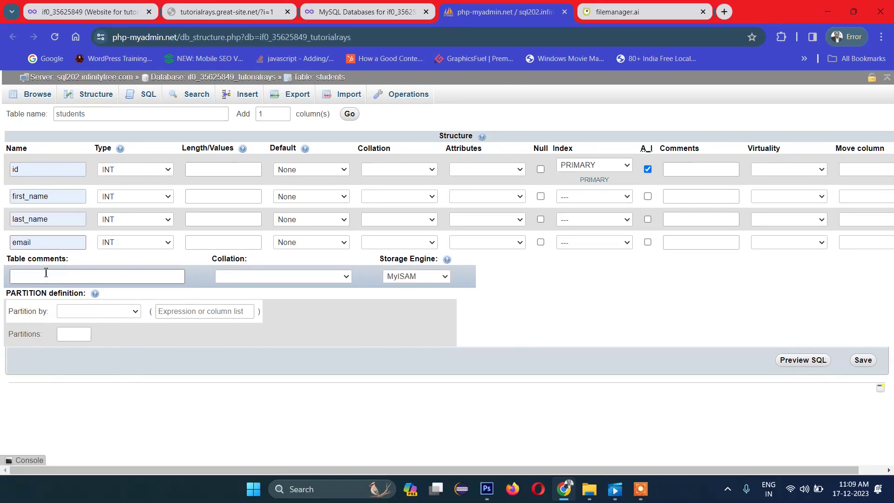
Step: Make email, last_name and first_name VARCHAR with length 255, and save the students table
{"action": "left_click", "coordinate": [117, 244]}
{"action": "left_click", "coordinate": [122, 264]}
{"action": "left_click", "coordinate": [218, 242]}
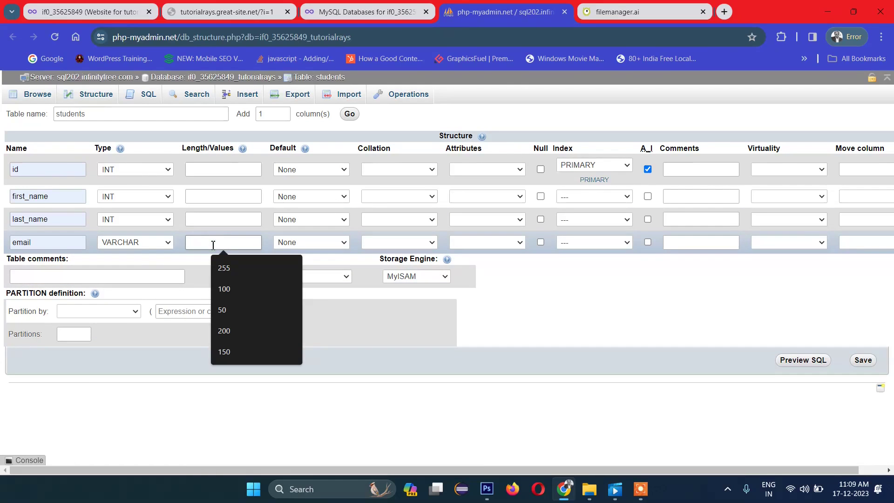
{"action": "left_click", "coordinate": [218, 262]}
{"action": "left_click", "coordinate": [215, 224]}
{"action": "left_click", "coordinate": [236, 248]}
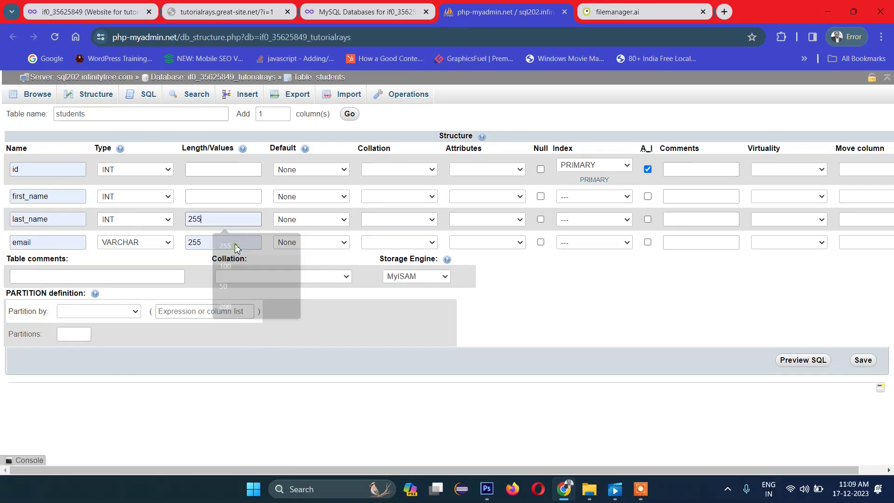
{"action": "left_click", "coordinate": [122, 215]}
{"action": "left_click", "coordinate": [124, 240]}
{"action": "left_click", "coordinate": [205, 196]}
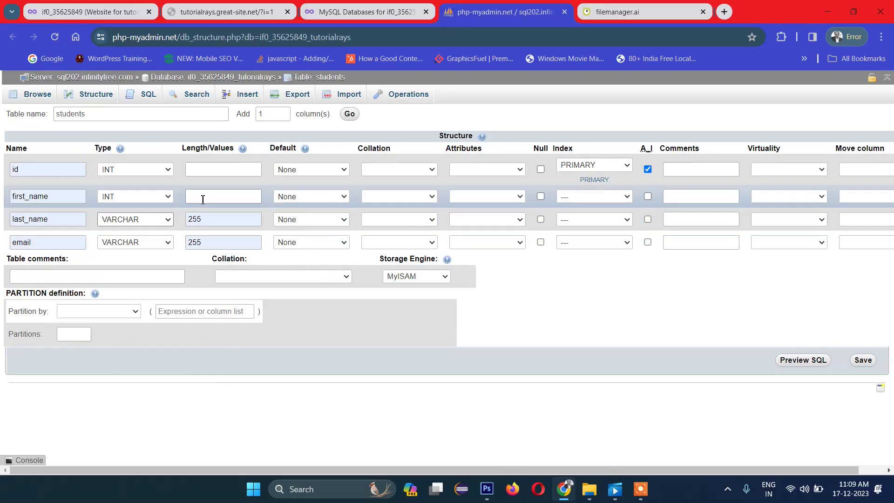
{"action": "left_click", "coordinate": [224, 222]}
{"action": "left_click", "coordinate": [154, 195]}
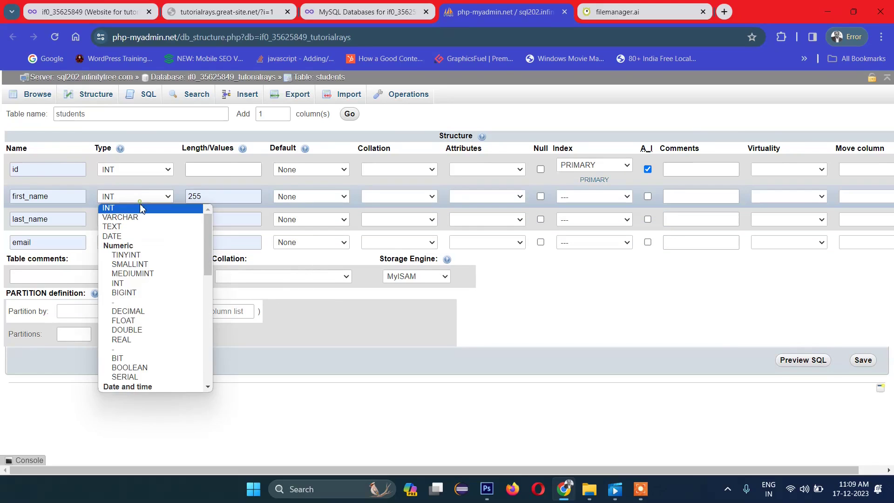
{"action": "left_click", "coordinate": [122, 215]}
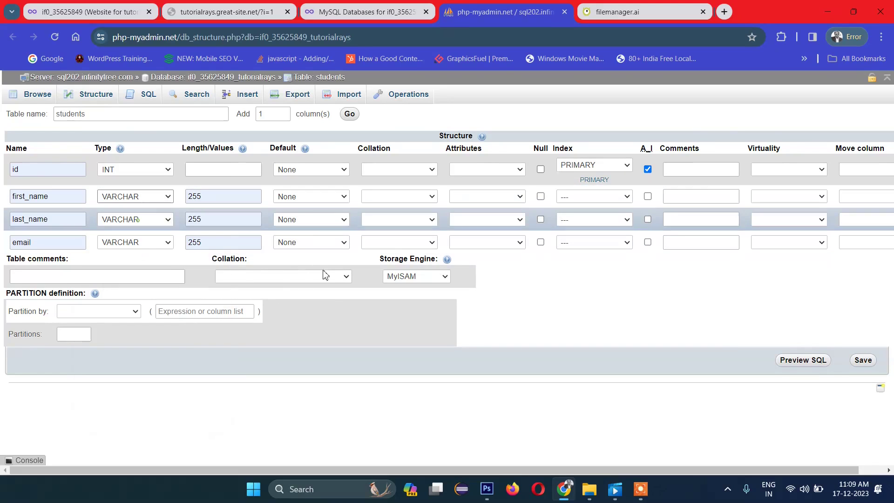
{"action": "left_click", "coordinate": [862, 360]}
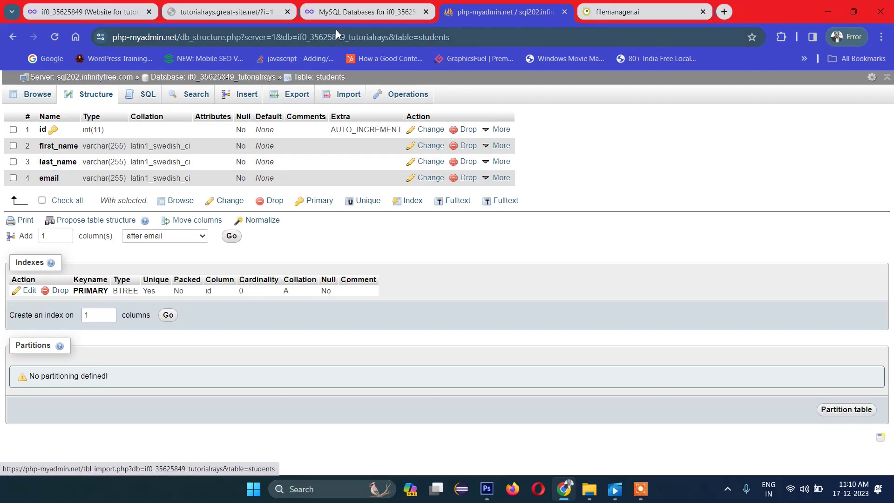
{"action": "left_click", "coordinate": [351, 11]}
Step: Return to the InfinityFree MySQL databases page after checking the live site
{"action": "left_click", "coordinate": [240, 10]}
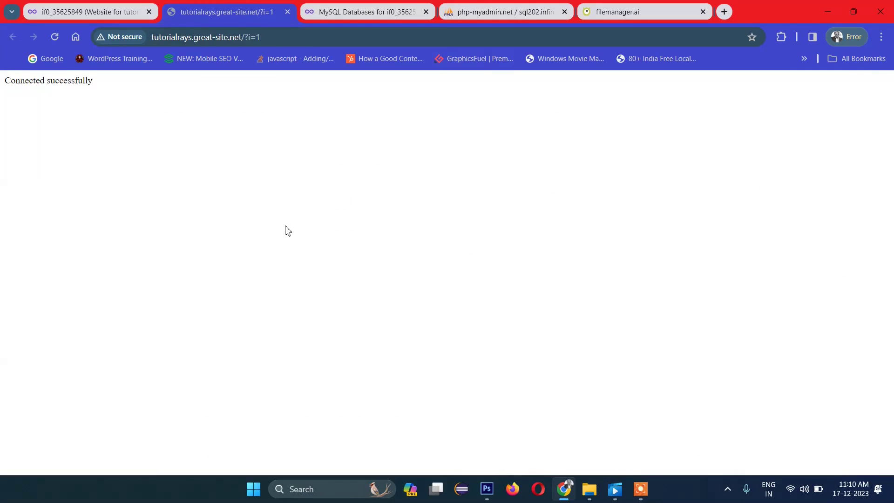
{"action": "left_click", "coordinate": [353, 12]}
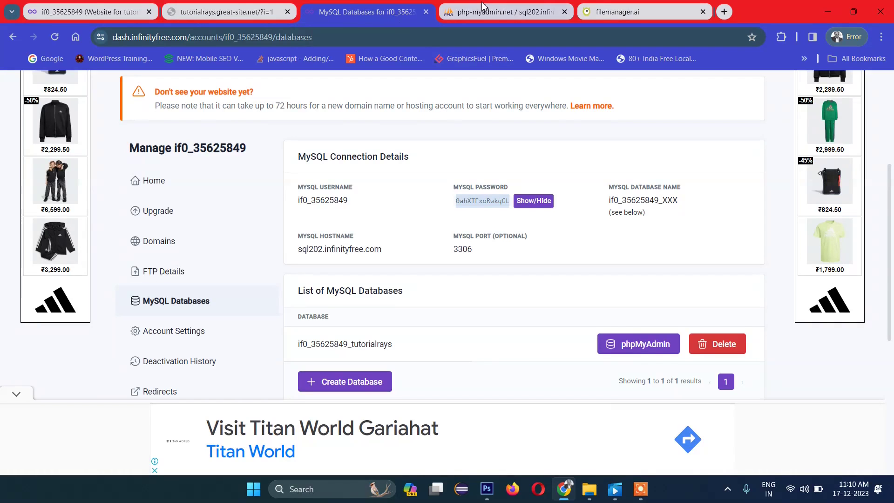
{"action": "left_click", "coordinate": [92, 6]}
{"action": "left_click", "coordinate": [251, 12]}
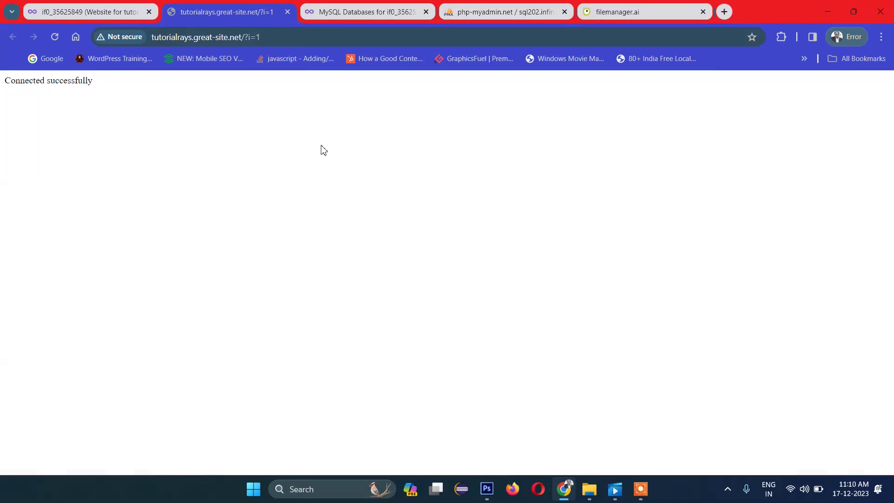
{"action": "left_click", "coordinate": [334, 11]}
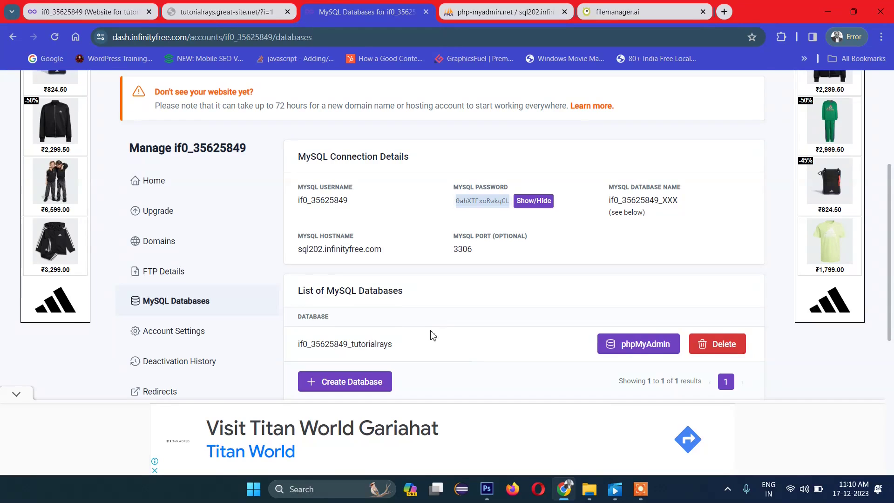
{"action": "scroll", "coordinate": [165, 223], "scroll_direction": "up", "scroll_amount": 2}
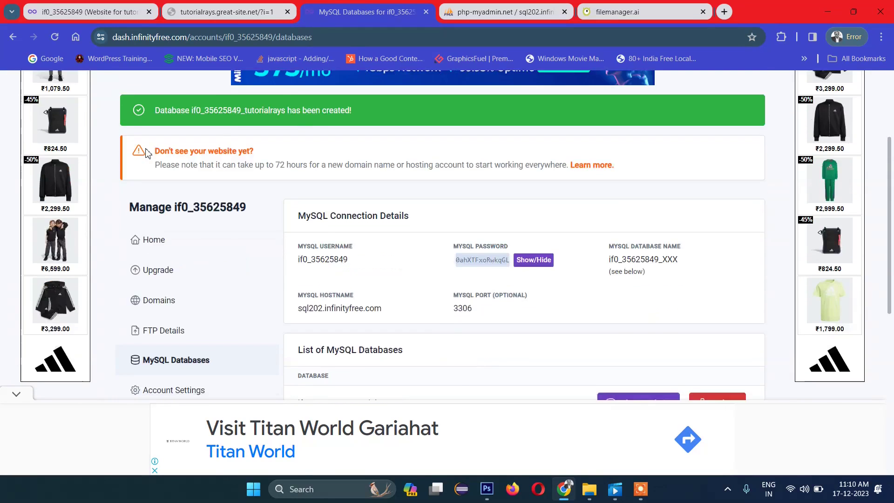
{"action": "scroll", "coordinate": [158, 158], "scroll_direction": "up", "scroll_amount": 2}
Step: Open the hosting account's control panel and launch its Online File Manager
{"action": "left_click", "coordinate": [100, 120]}
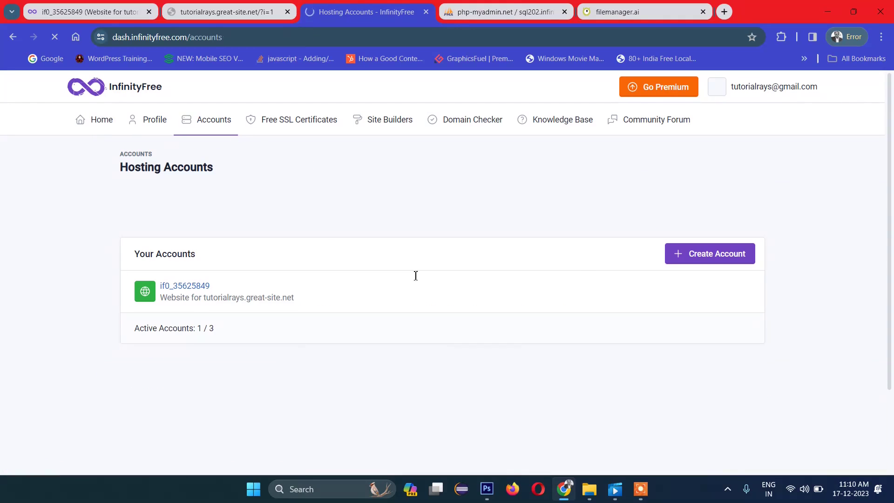
{"action": "left_click", "coordinate": [188, 286]}
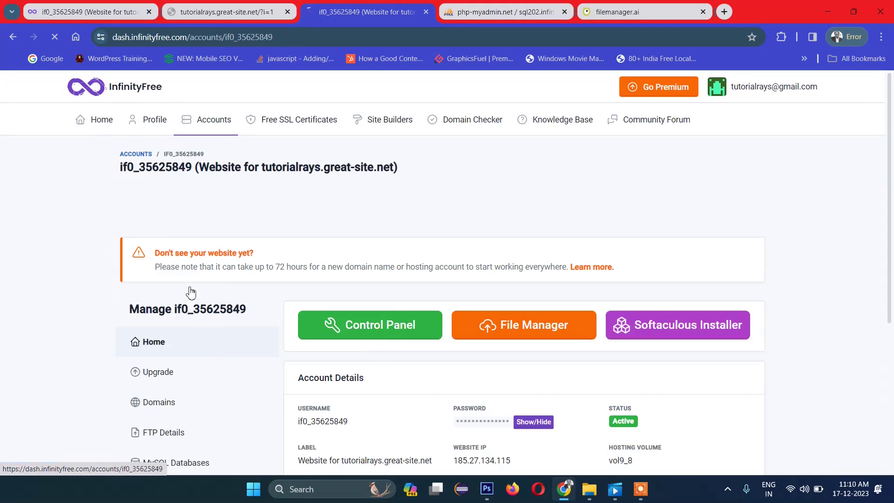
{"action": "left_click", "coordinate": [384, 331]}
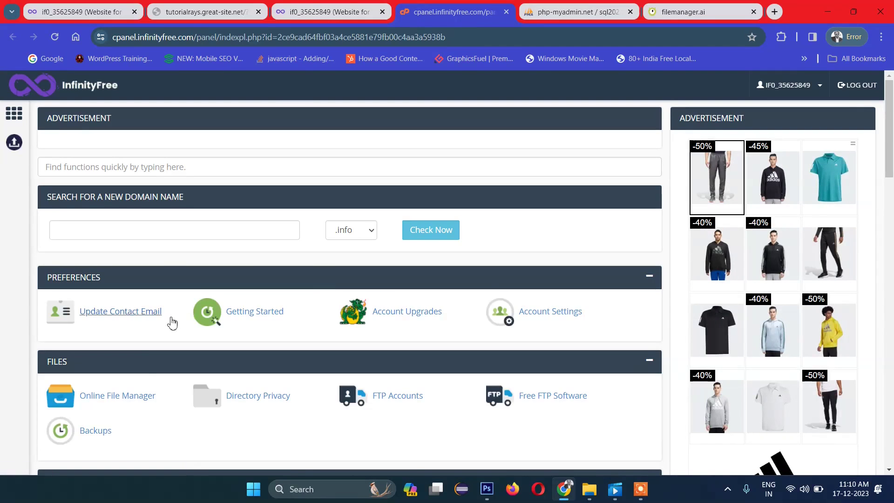
{"action": "left_click", "coordinate": [131, 396]}
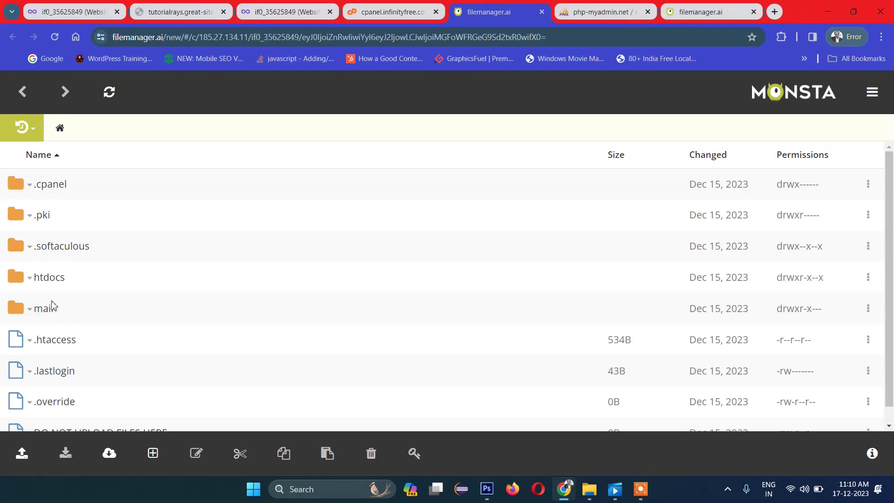
Step: Open index.php from the htdocs folder in the Monsta FTP editor
{"action": "left_click", "coordinate": [49, 279]}
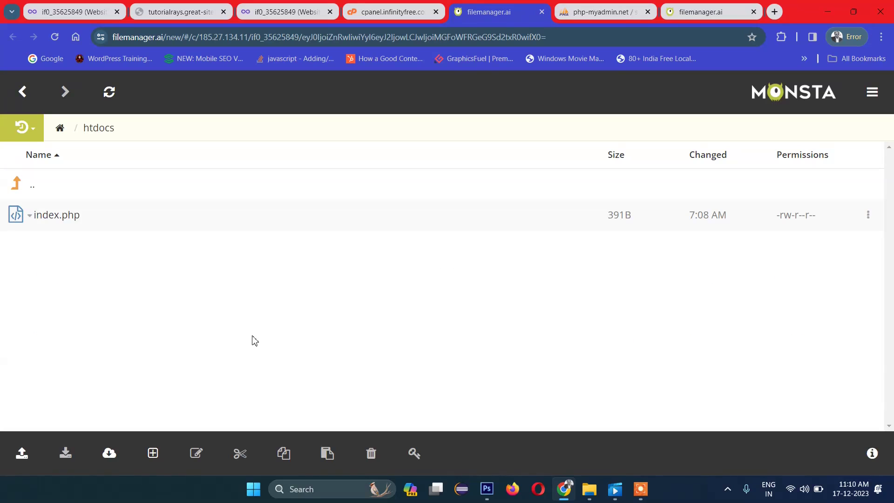
{"action": "right_click", "coordinate": [32, 222]}
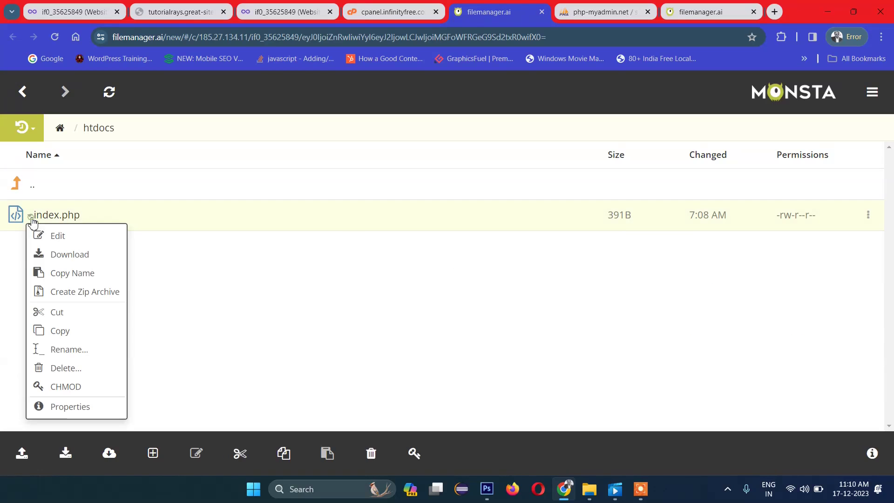
{"action": "left_click", "coordinate": [58, 235]}
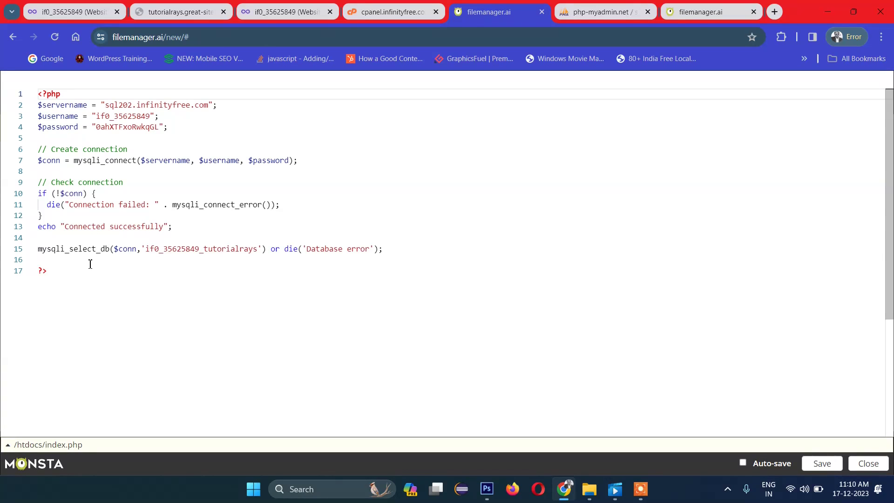
Step: Add blank lines below the database-select line for the upcoming query code
{"action": "left_click", "coordinate": [82, 263]}
{"action": "key", "text": "Return"}
{"action": "key", "text": "Return"}
{"action": "key", "text": "Return"}
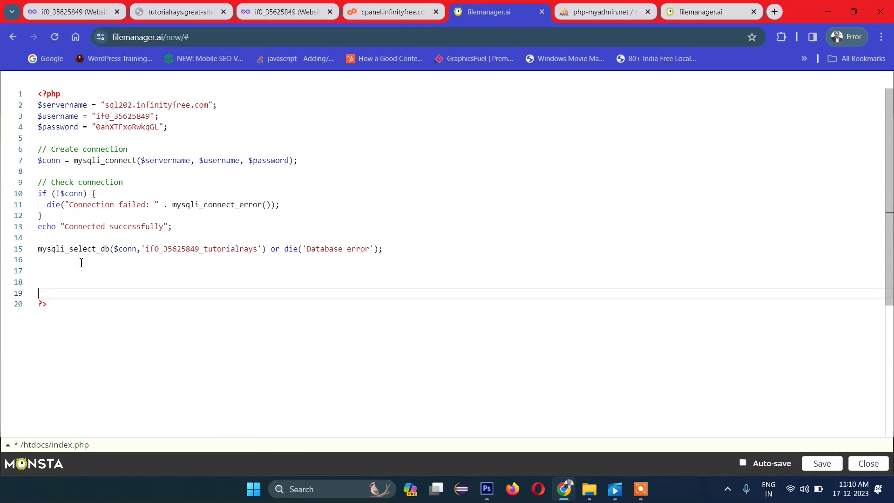
{"action": "key", "text": "Return"}
{"action": "key", "text": "Up"}
{"action": "left_click", "coordinate": [610, 10]}
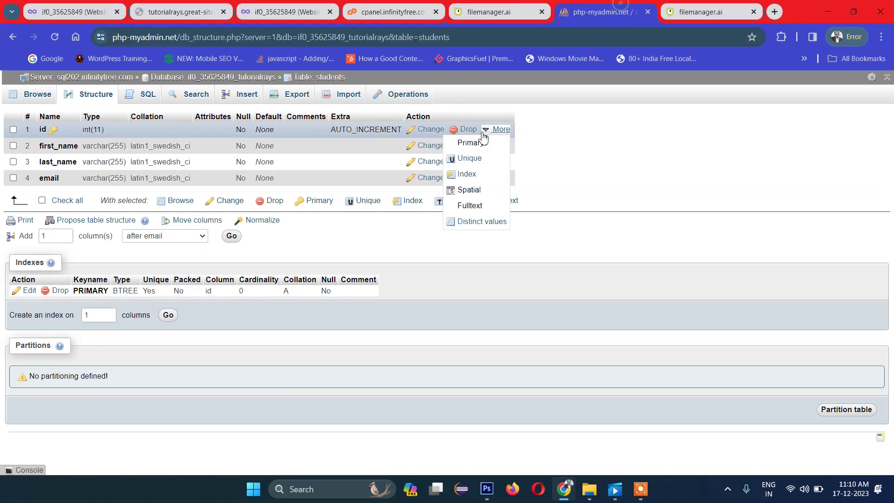
Step: Insert a first student row with first name, last name and email
{"action": "left_click", "coordinate": [258, 95]}
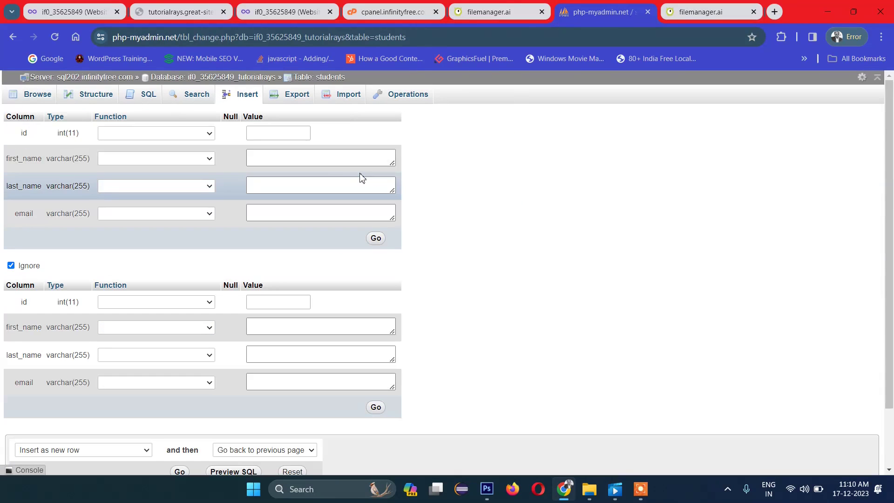
{"action": "left_click", "coordinate": [322, 159]}
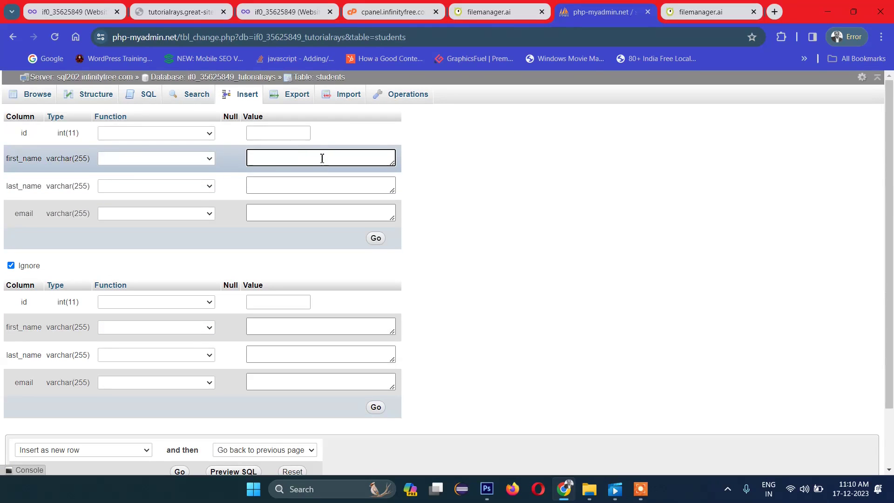
{"action": "key", "text": "Tab"}
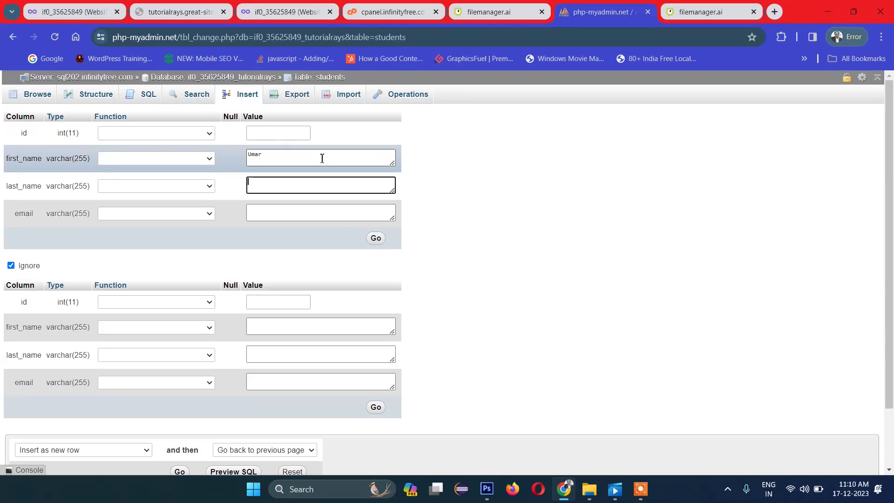
{"action": "key", "text": "Tab"}
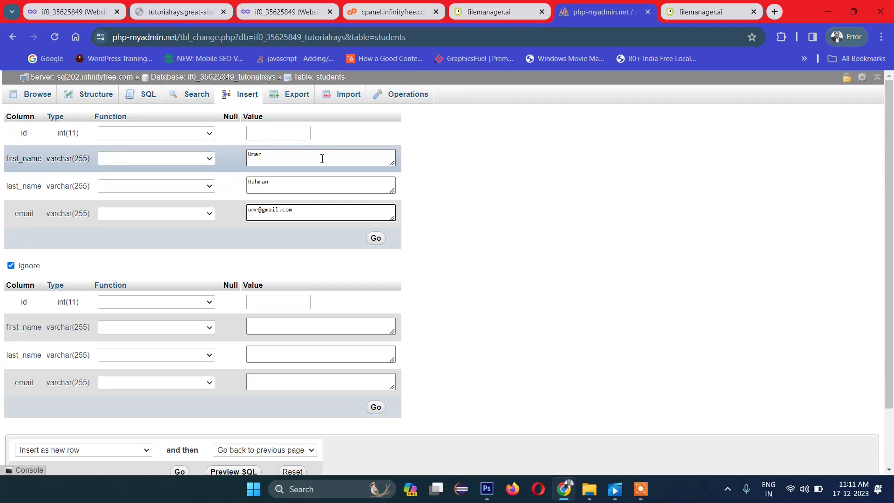
{"action": "left_click", "coordinate": [376, 238]}
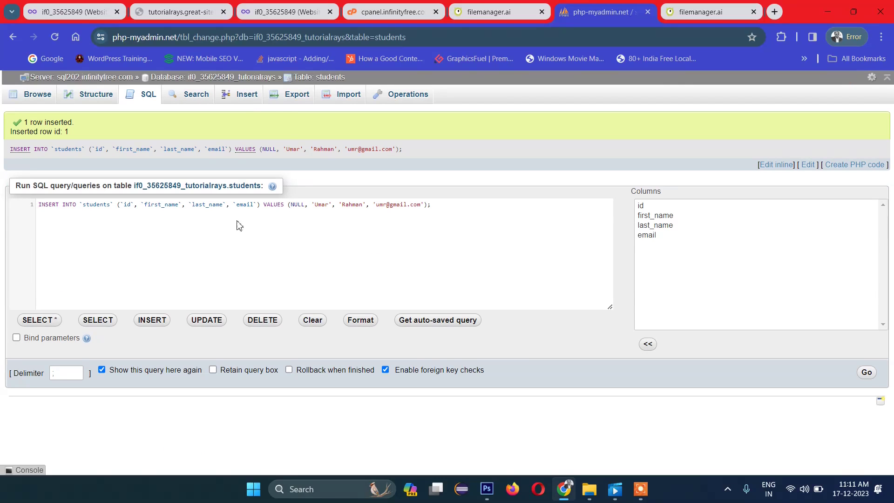
Step: Insert a second student row, then browse the table to see both rows
{"action": "left_click", "coordinate": [240, 96]}
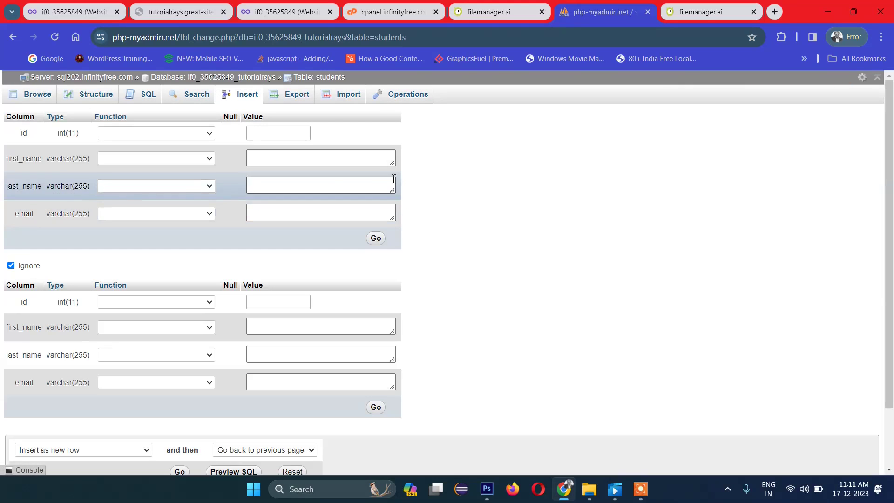
{"action": "left_click", "coordinate": [318, 159]}
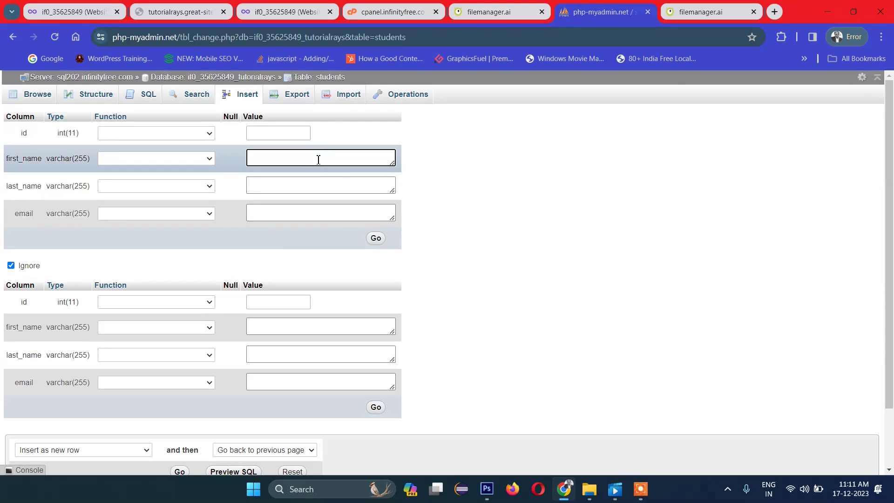
{"action": "key", "text": "Tab"}
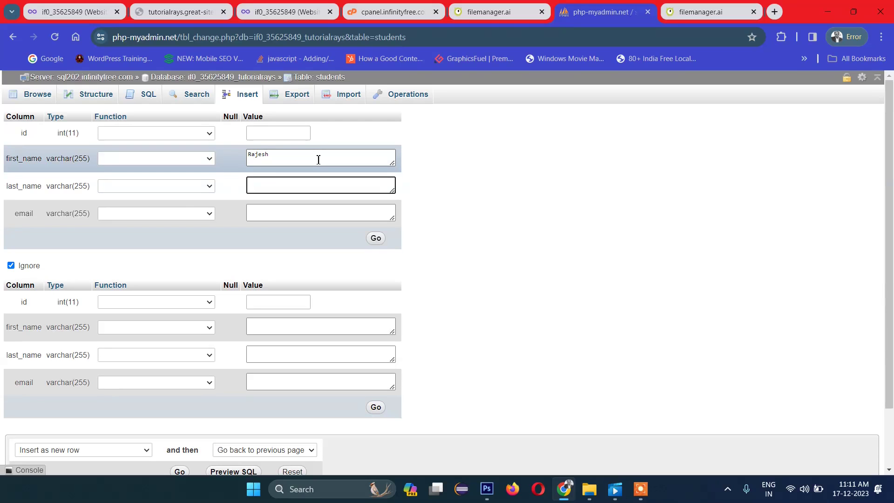
{"action": "key", "text": "Tab"}
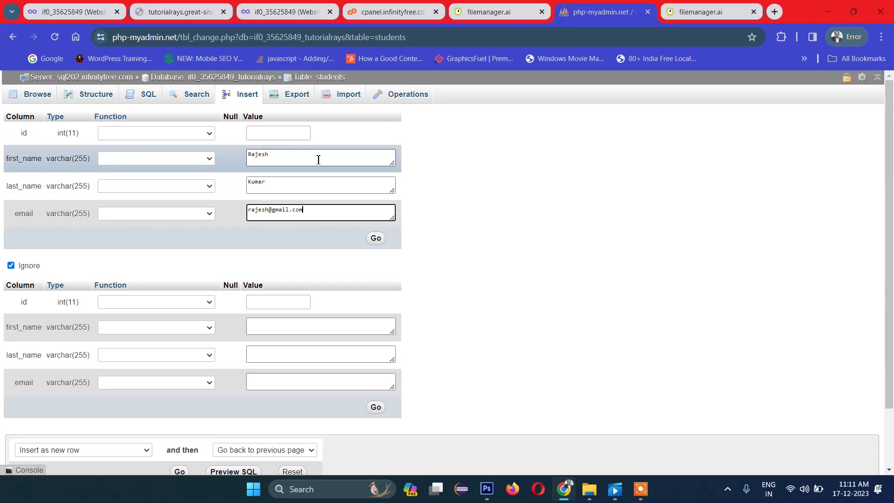
{"action": "left_click", "coordinate": [375, 240]}
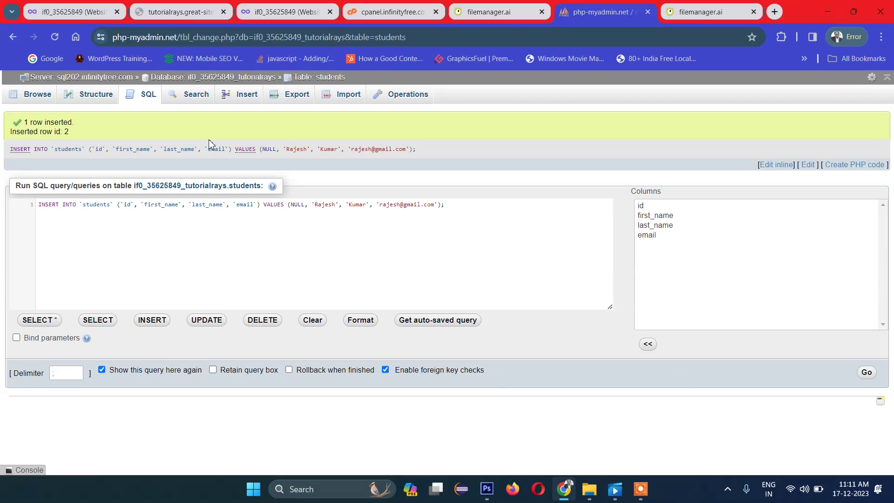
{"action": "left_click", "coordinate": [38, 94]}
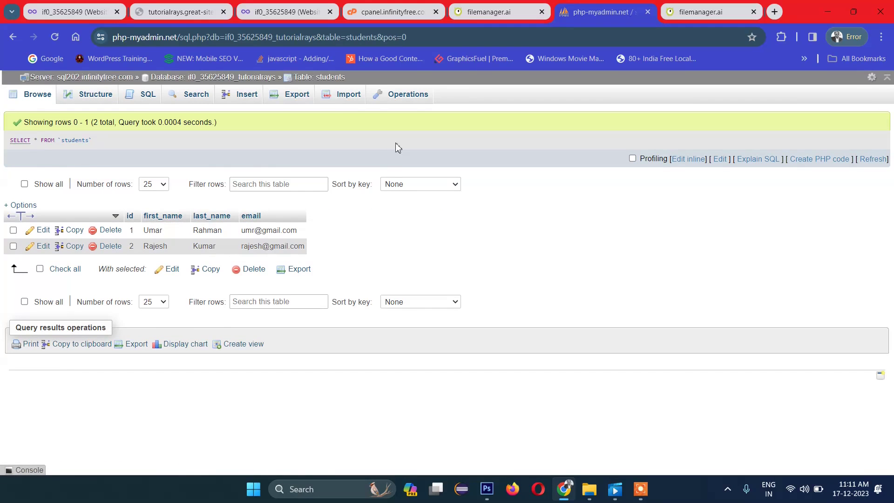
{"action": "left_click", "coordinate": [487, 14]}
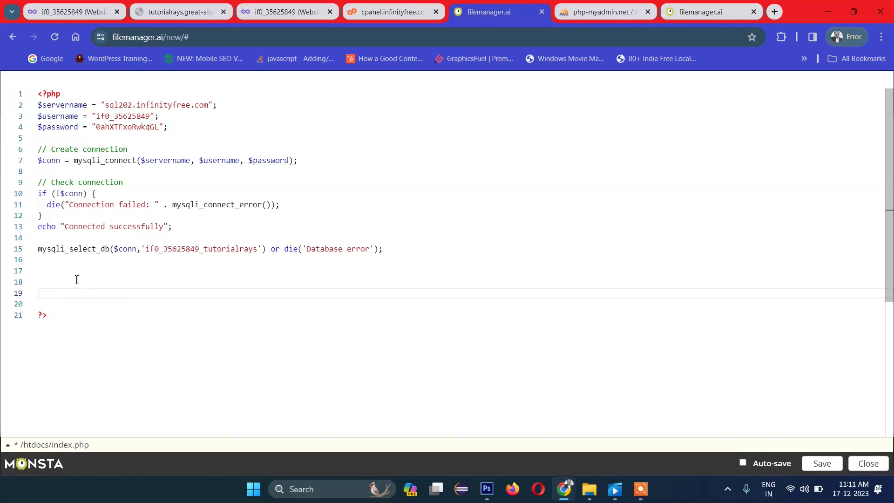
Step: Paste the SELECT query on the students table and the loop that runs it
{"action": "left_click", "coordinate": [69, 279]}
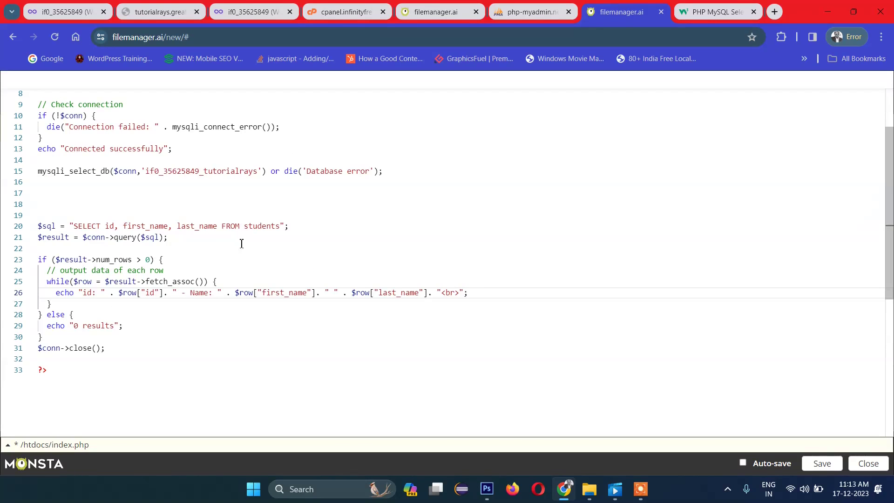
{"action": "left_click", "coordinate": [112, 226]}
{"action": "left_click", "coordinate": [146, 226]}
{"action": "left_click", "coordinate": [186, 226]}
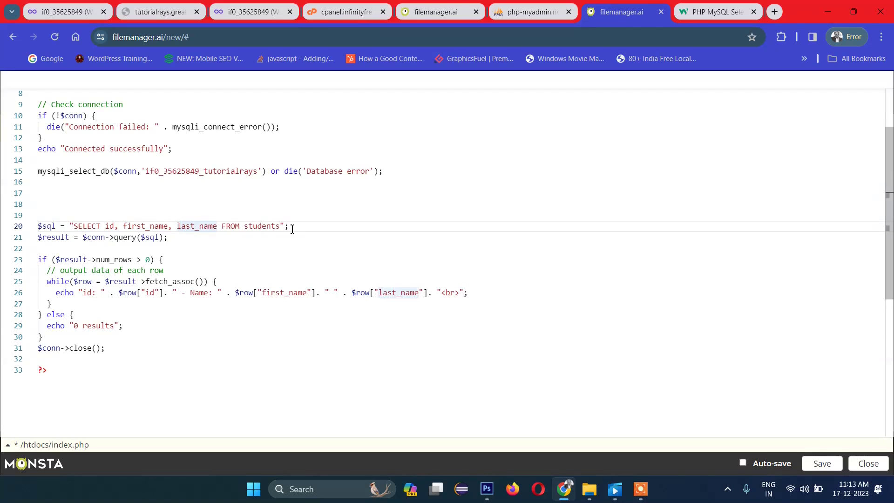
{"action": "left_click", "coordinate": [267, 227]}
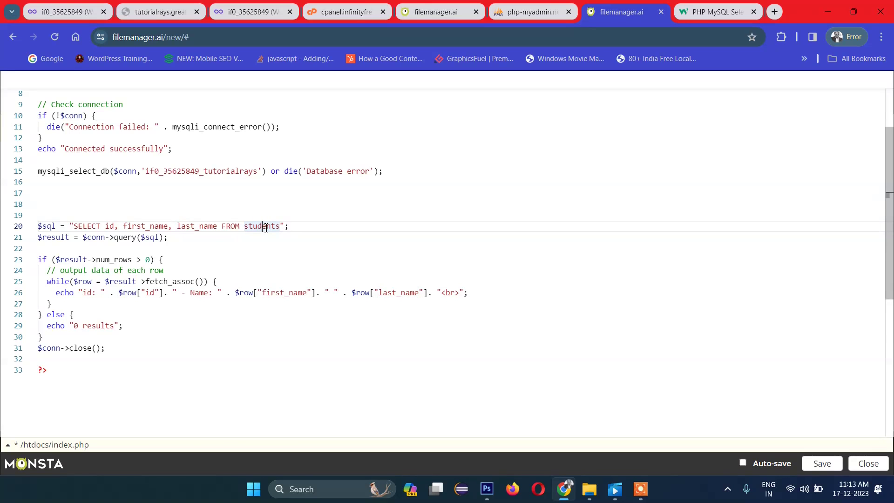
{"action": "left_click", "coordinate": [171, 239]}
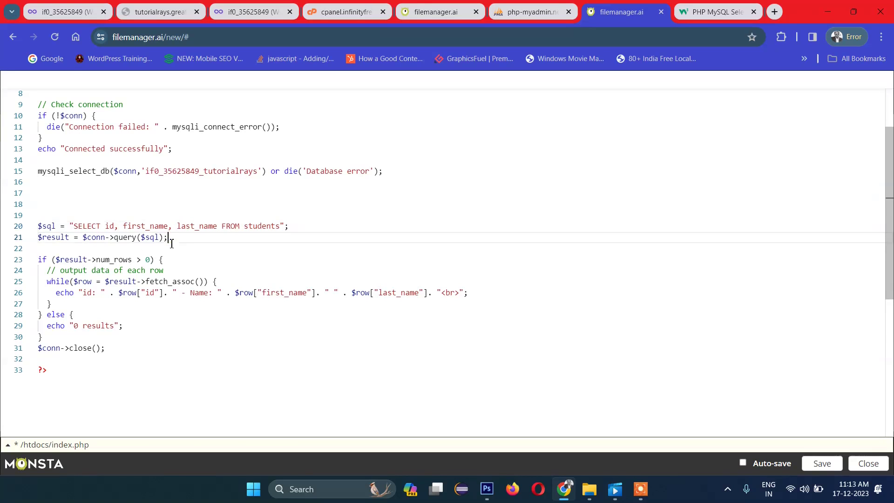
Step: Add 'Last Name' to the echo line's label string and save index.php
{"action": "left_click", "coordinate": [88, 293]}
{"action": "left_click", "coordinate": [192, 294]}
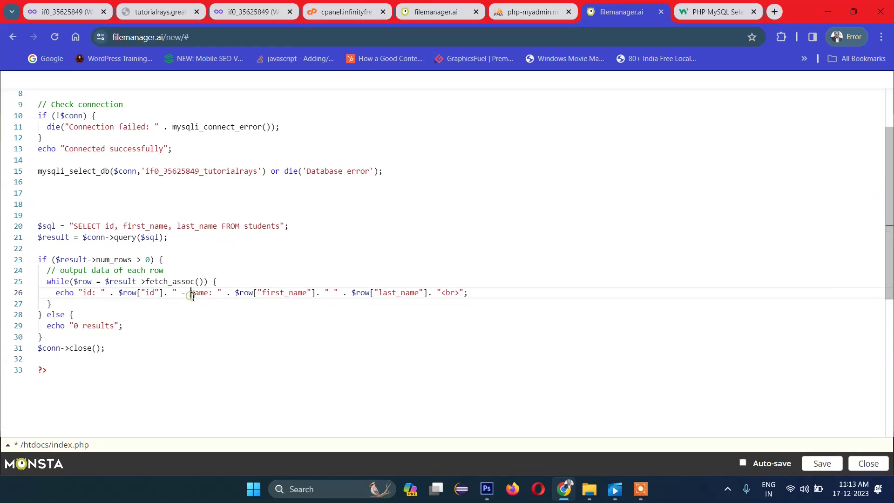
{"action": "left_click", "coordinate": [335, 293]}
{"action": "type", "text": "Last "}
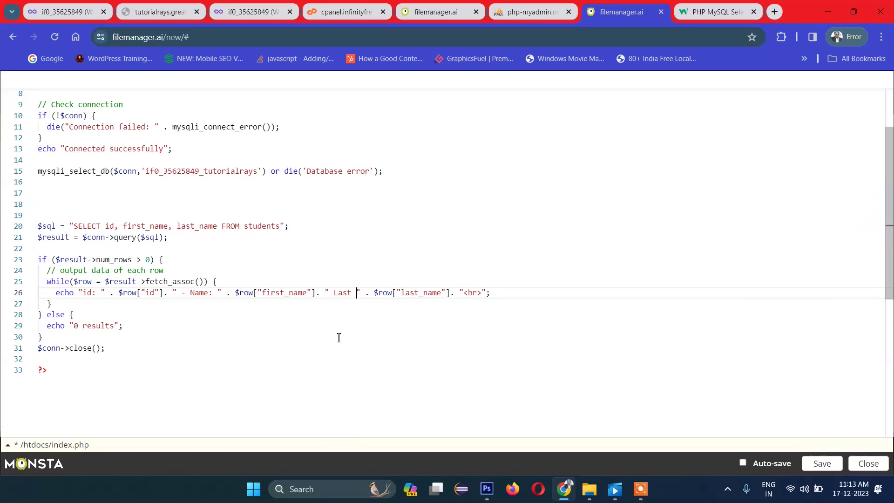
{"action": "type", "text": "Name"}
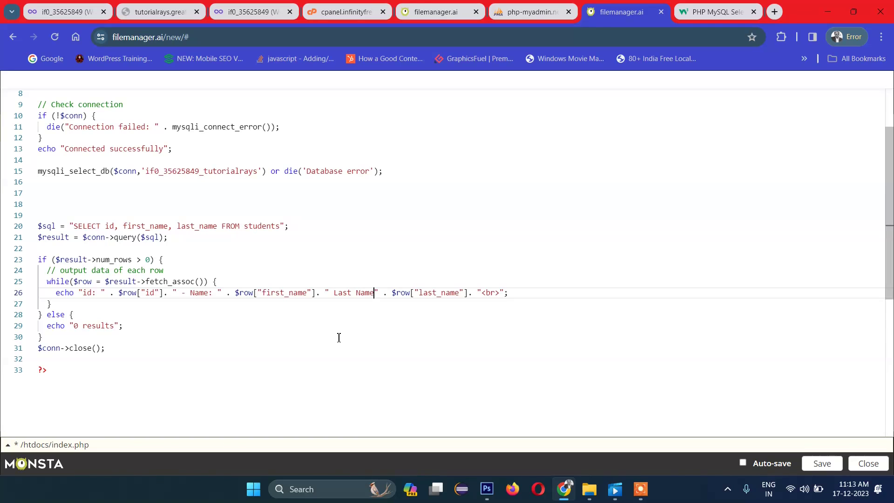
{"action": "left_click", "coordinate": [810, 465]}
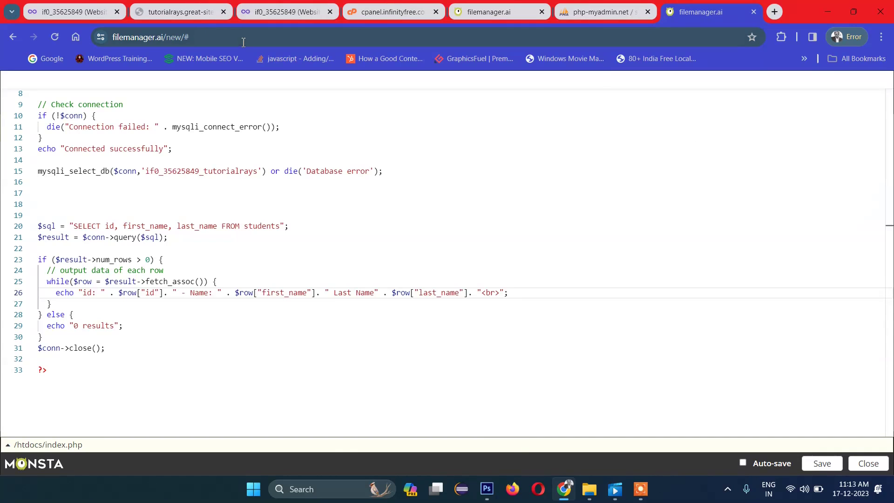
Step: Check the listed records on the live site, then comment out the success echo with //
{"action": "left_click", "coordinate": [189, 12]}
{"action": "left_click", "coordinate": [55, 37]}
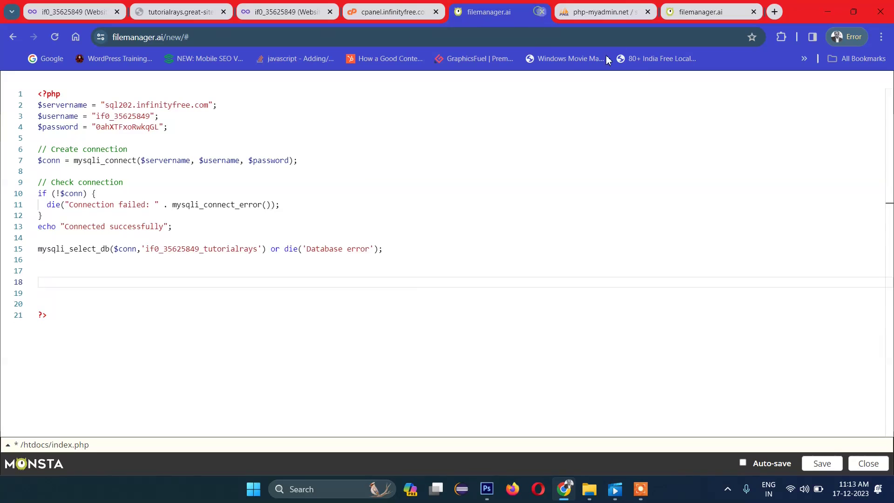
{"action": "left_click", "coordinate": [542, 11]}
{"action": "left_click", "coordinate": [600, 12]}
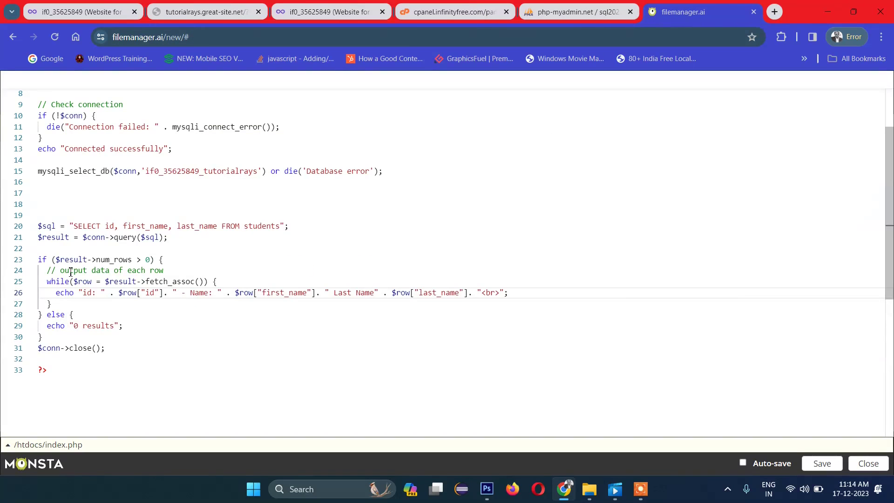
{"action": "scroll", "coordinate": [41, 161], "scroll_direction": "up", "scroll_amount": 1}
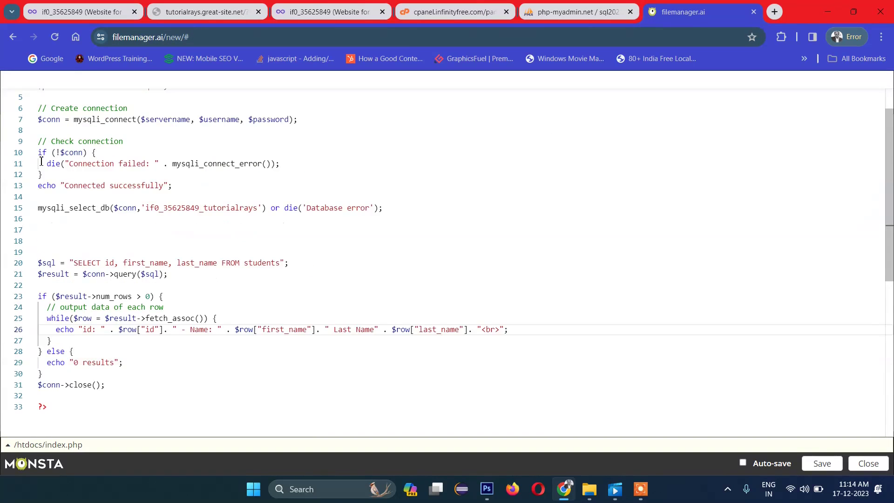
{"action": "left_click", "coordinate": [42, 187]}
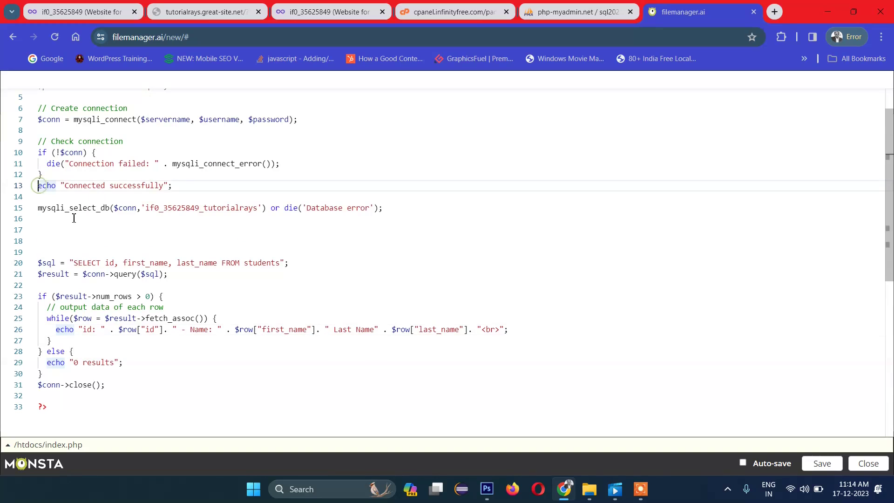
{"action": "type", "text": "//"}
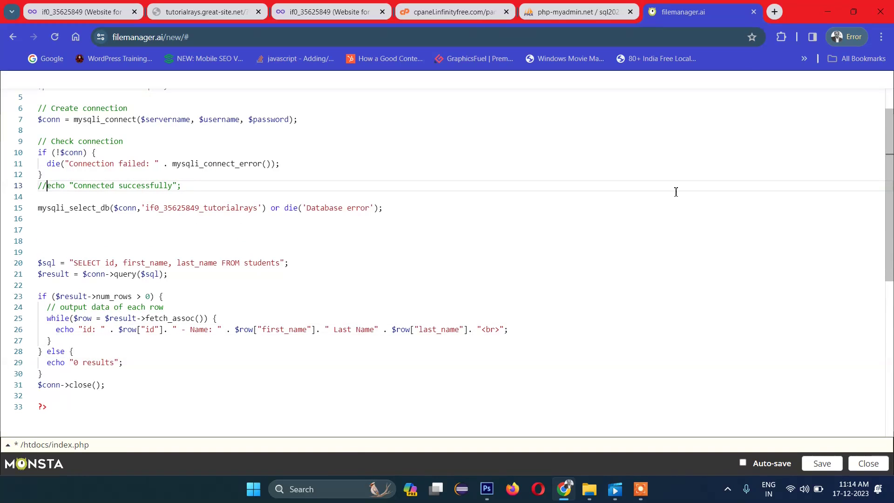
{"action": "left_click", "coordinate": [856, 465]}
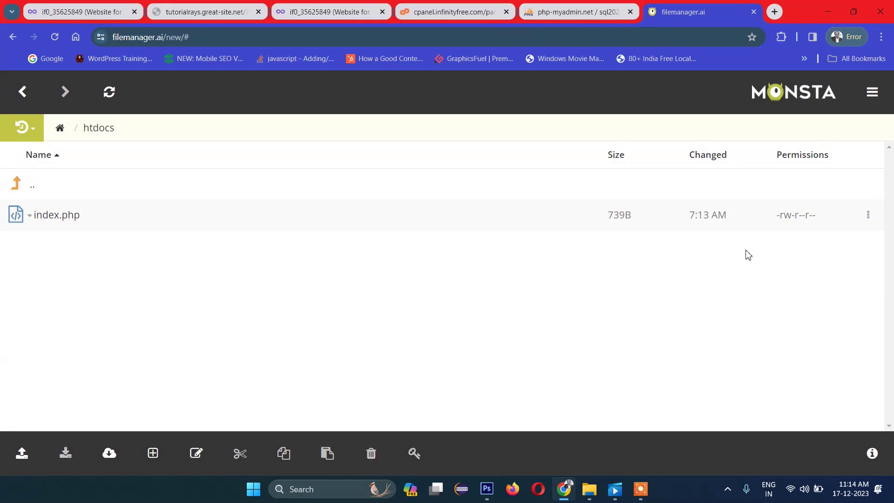
Step: Reopen index.php in the editor and save it with the success echo commented out
{"action": "left_click", "coordinate": [39, 222]}
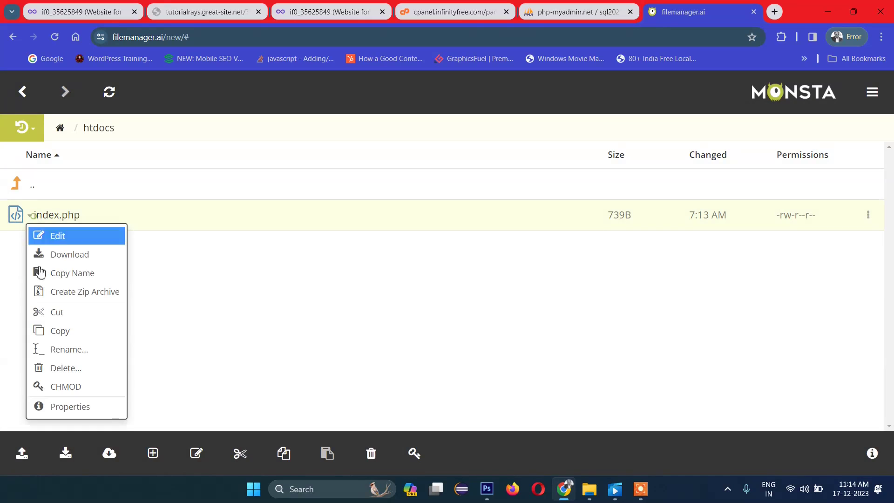
{"action": "left_click", "coordinate": [65, 236]}
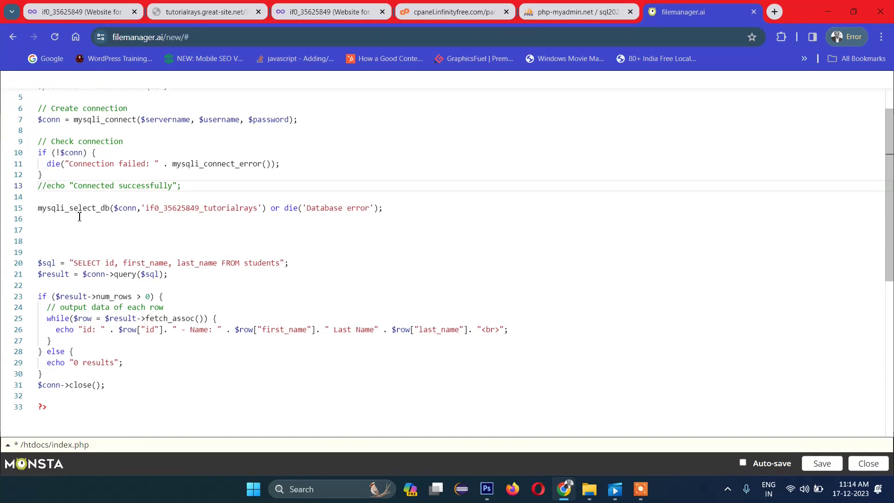
{"action": "left_click", "coordinate": [820, 463]}
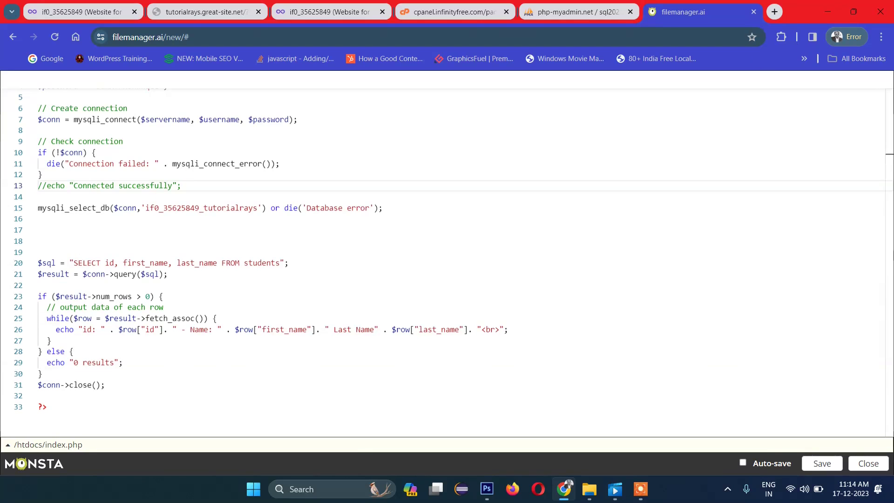
{"action": "left_click", "coordinate": [822, 464]}
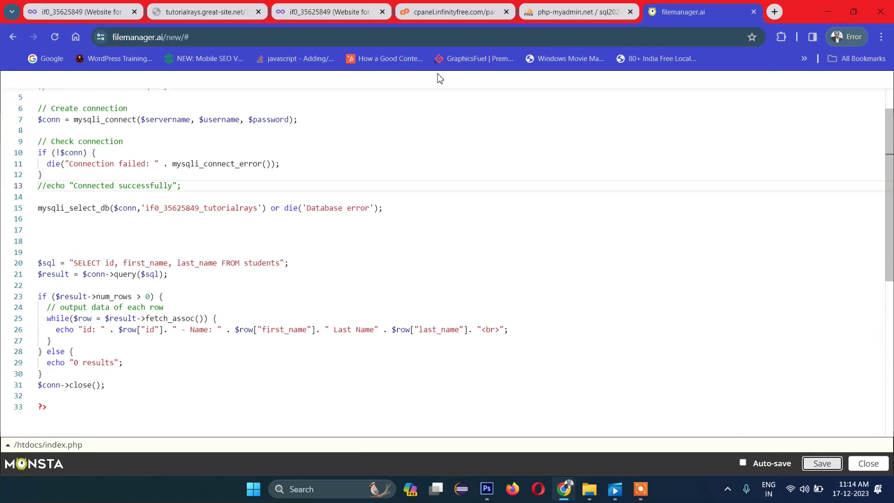